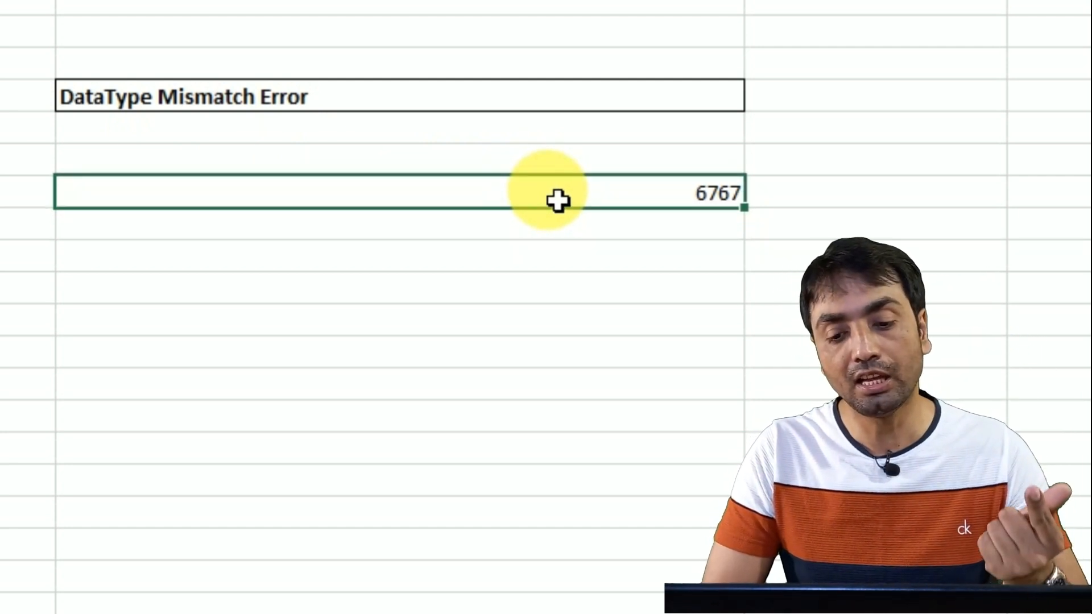
Store the number 6767 under the DataType Mismatch Error heading as text by prefixing it with an apostrophe.
double_click(560, 202)
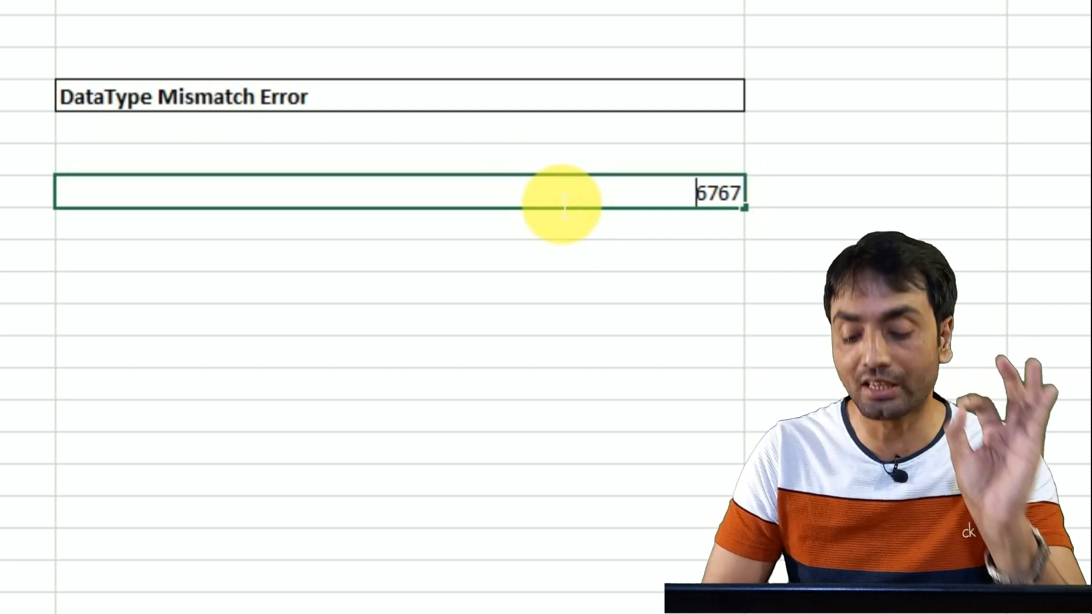
text(')
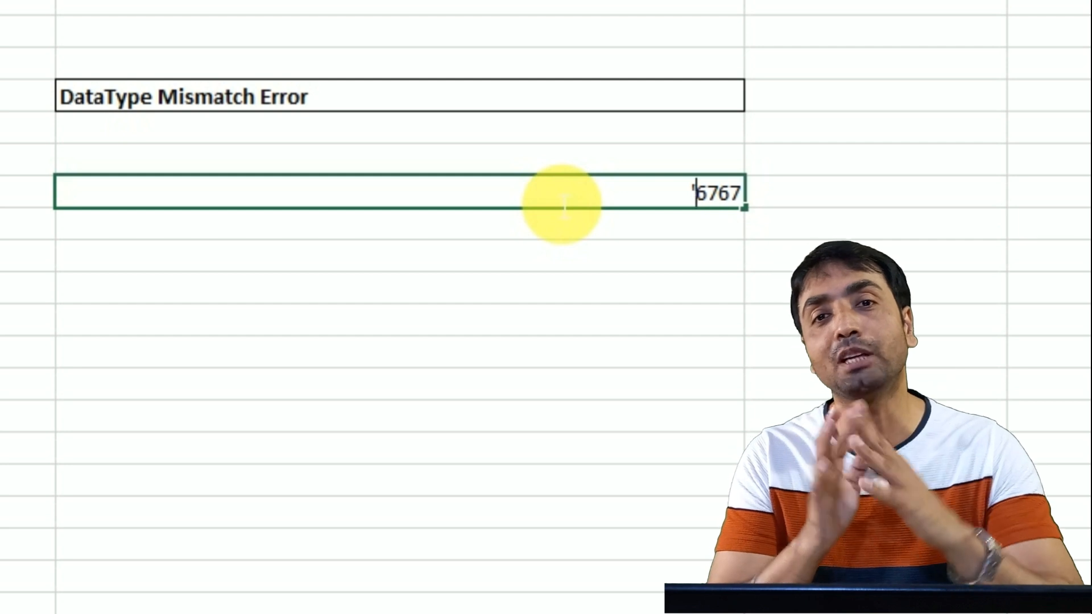
key(Return)
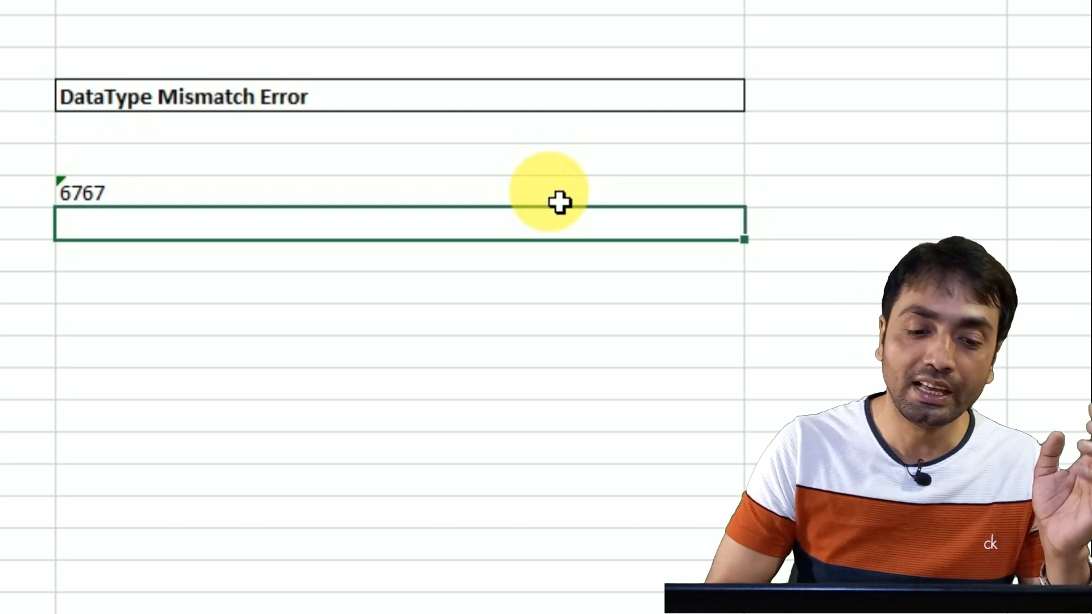
Ignore the number-stored-as-text error on the 6767 cell.
click(97, 195)
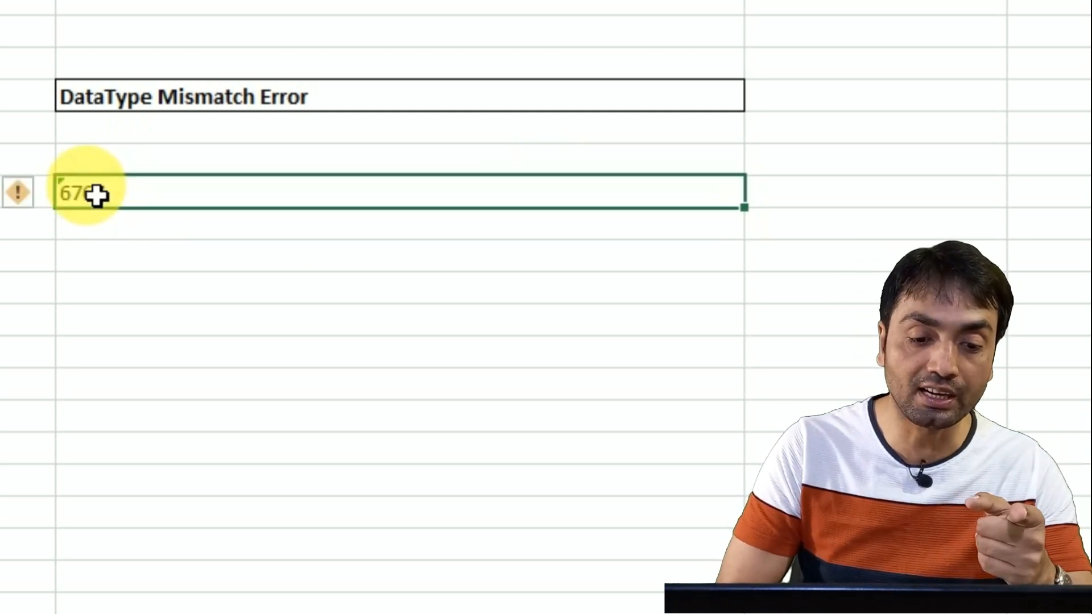
click(19, 190)
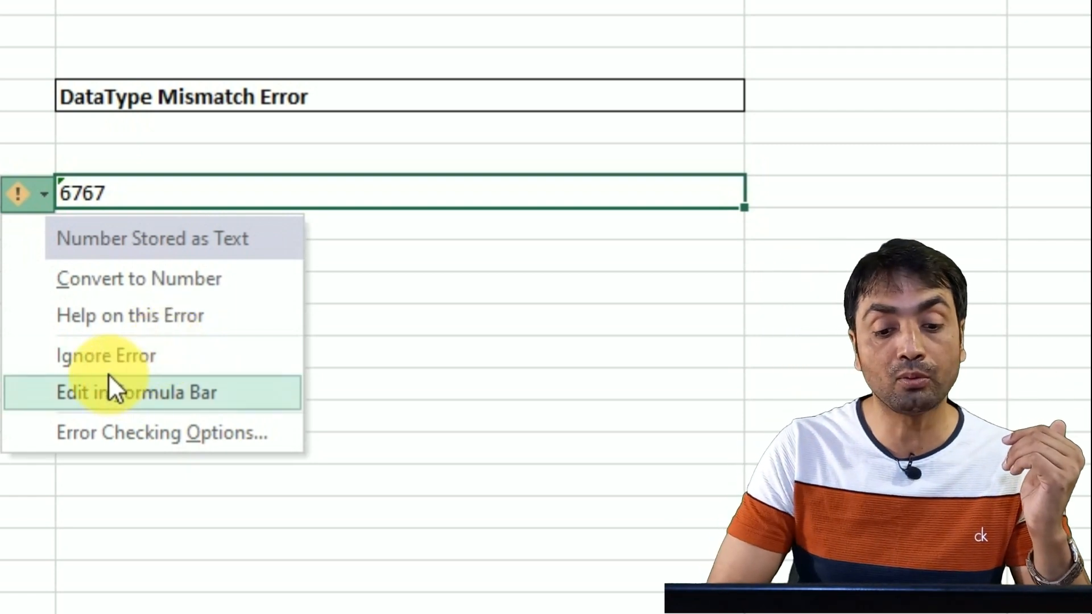
click(118, 356)
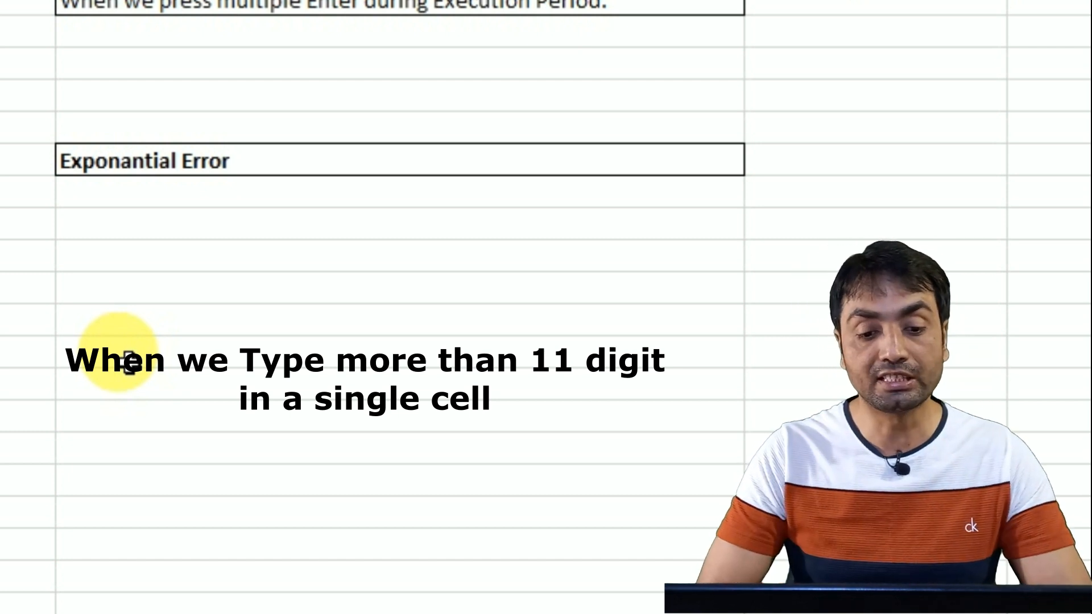
click(171, 272)
text(5643756345643756347563475643765734657346)
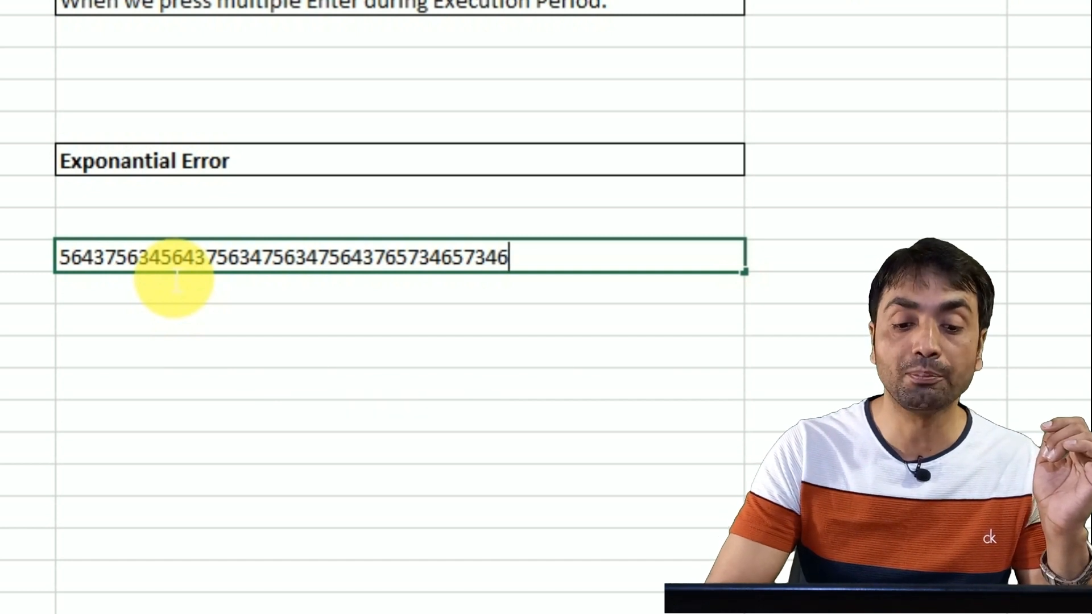
key(Return)
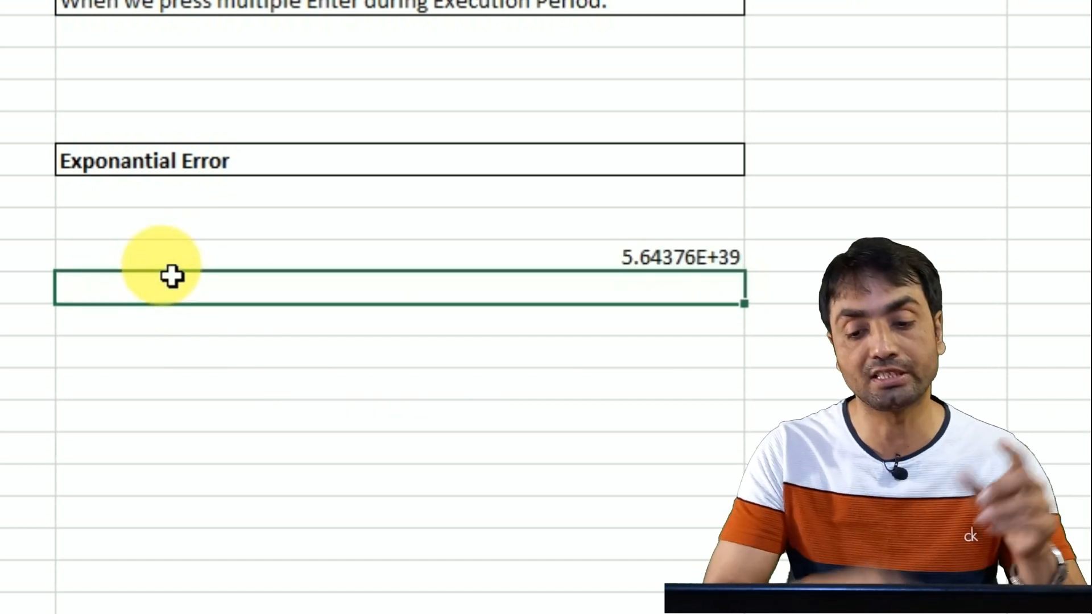
click(519, 259)
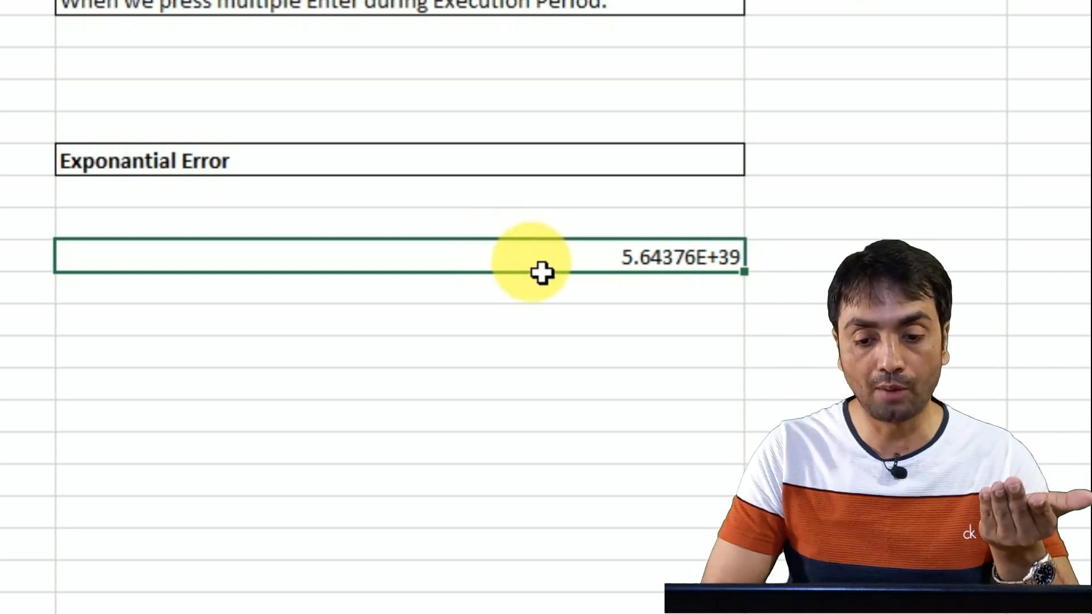
double_click(597, 276)
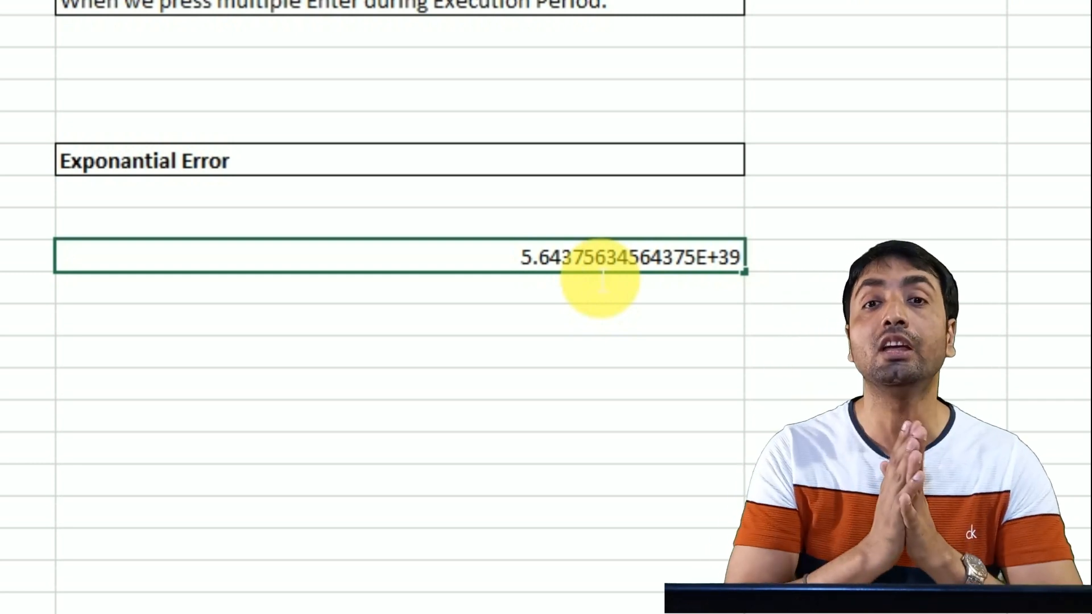
key(Escape)
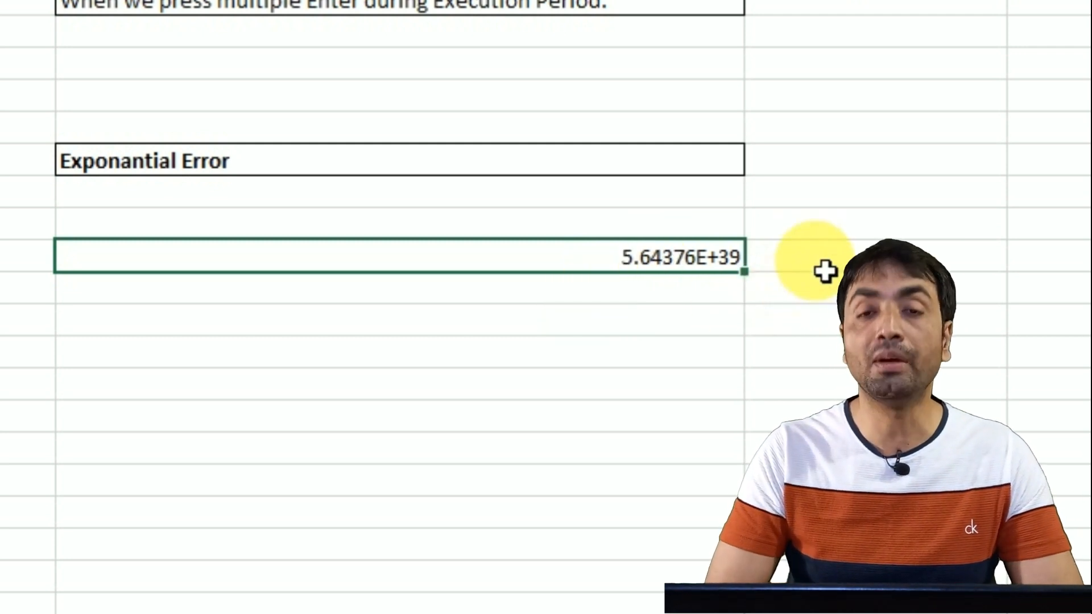
click(824, 271)
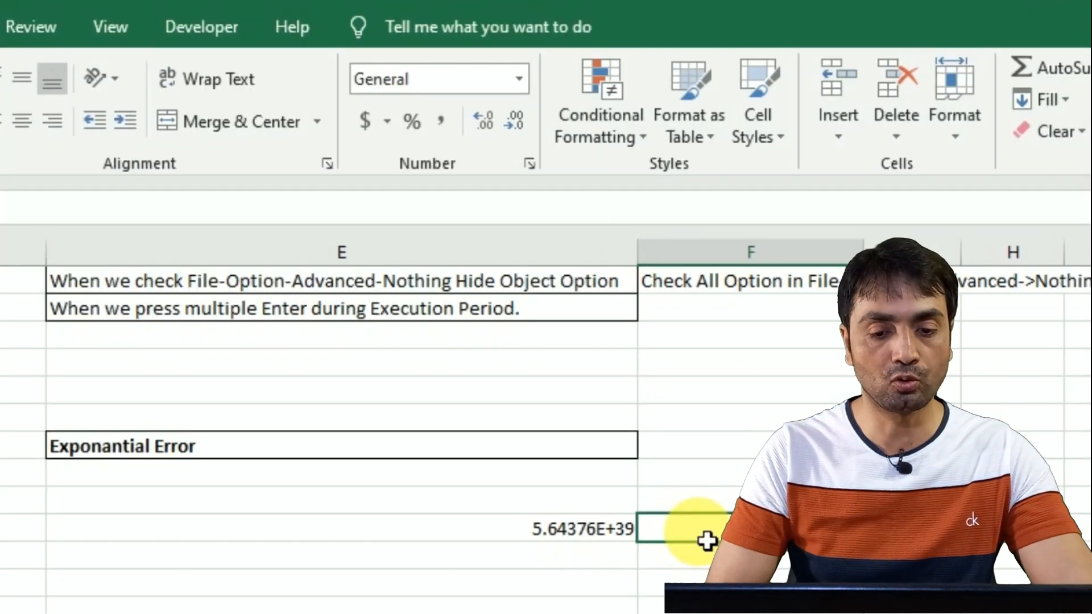
key(ctrl+1)
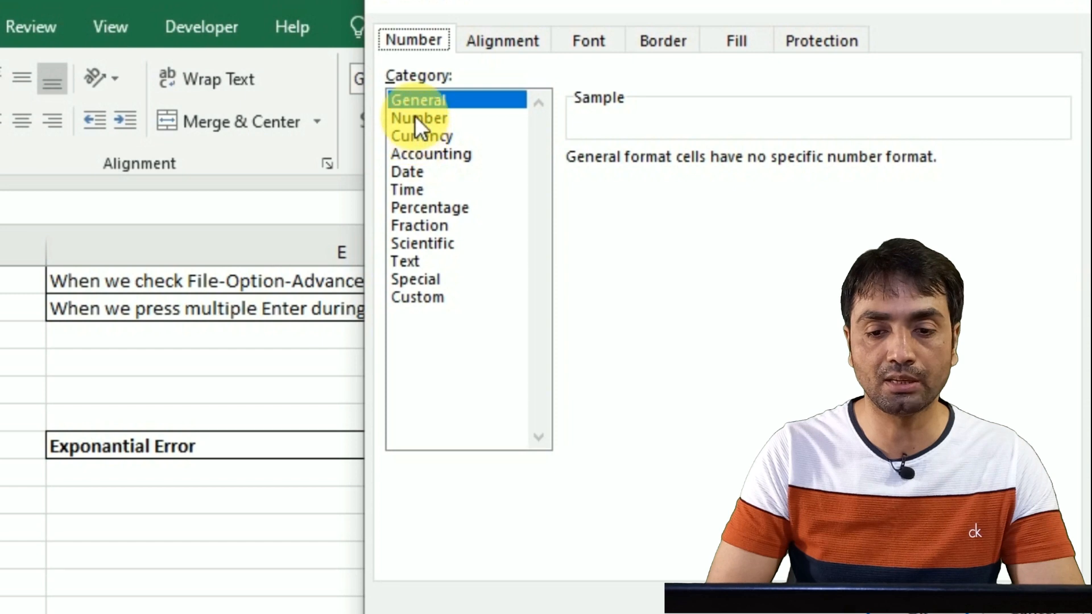
click(404, 261)
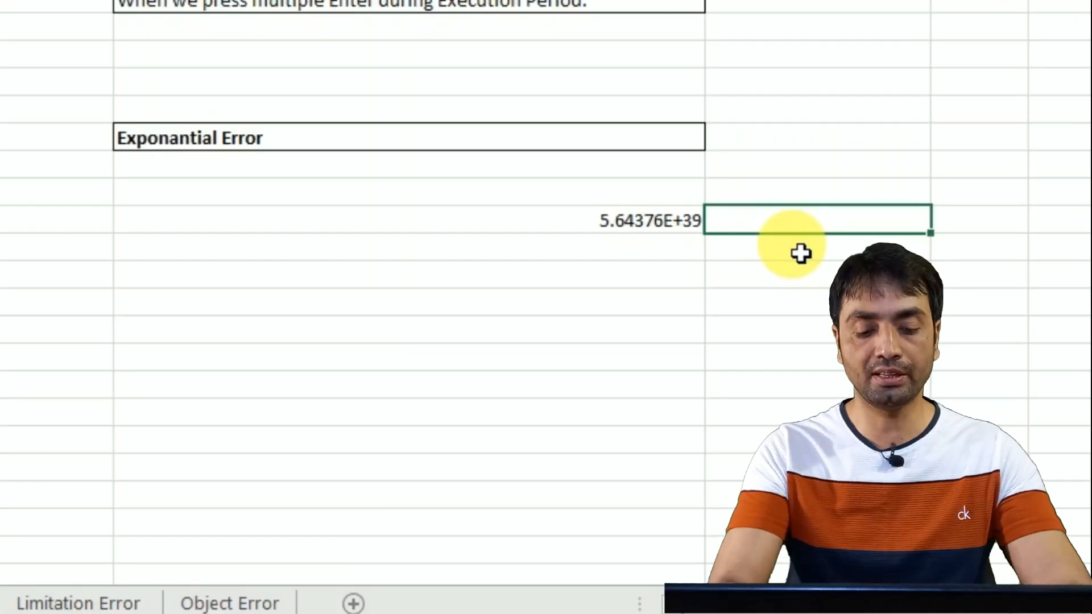
text(355743753465456435675474375)
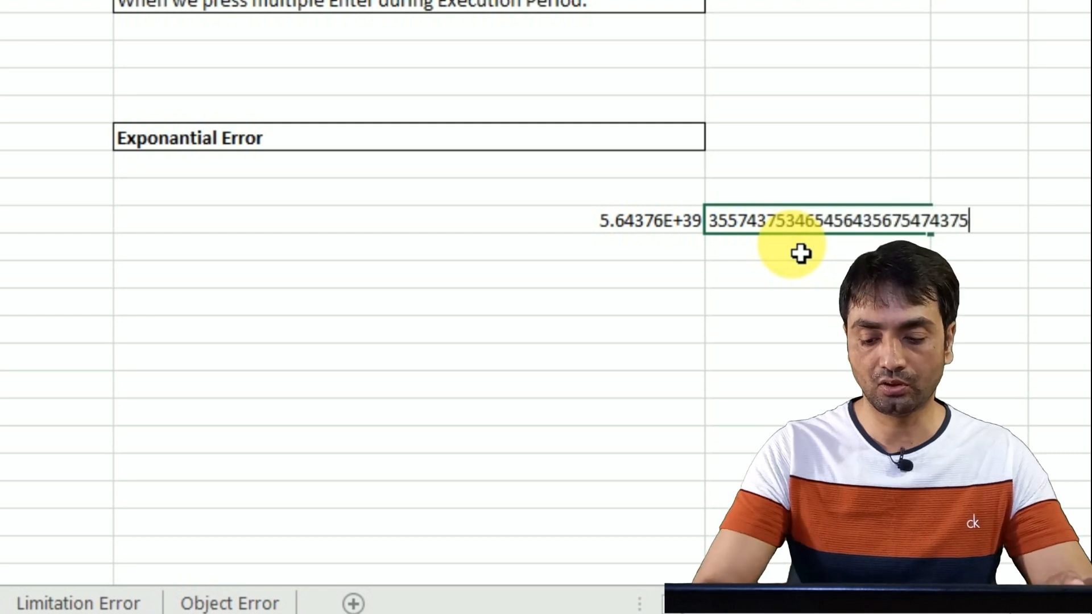
key(Return)
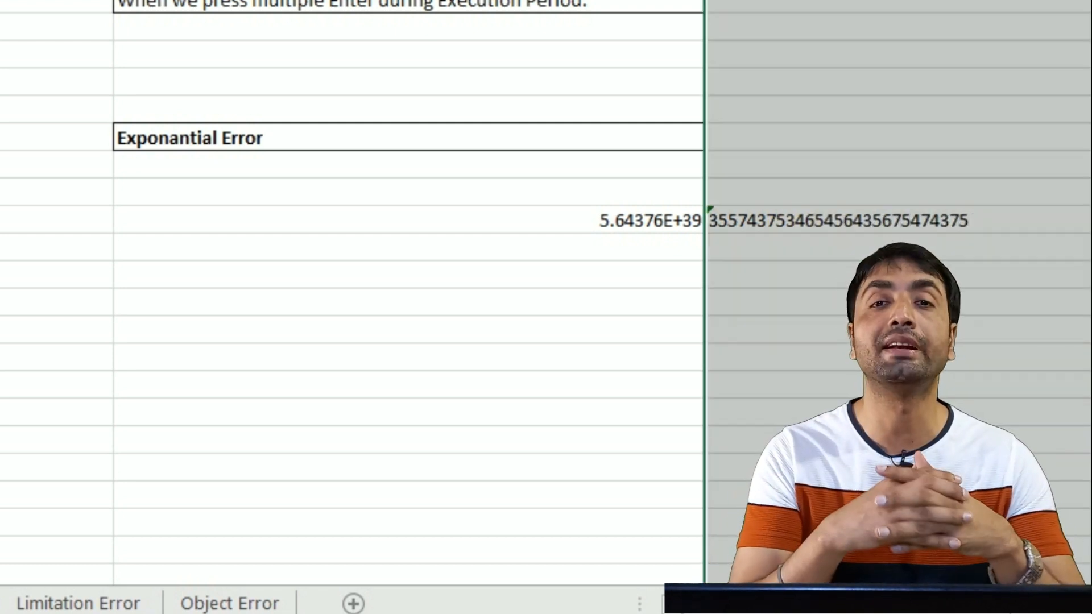
click(831, 257)
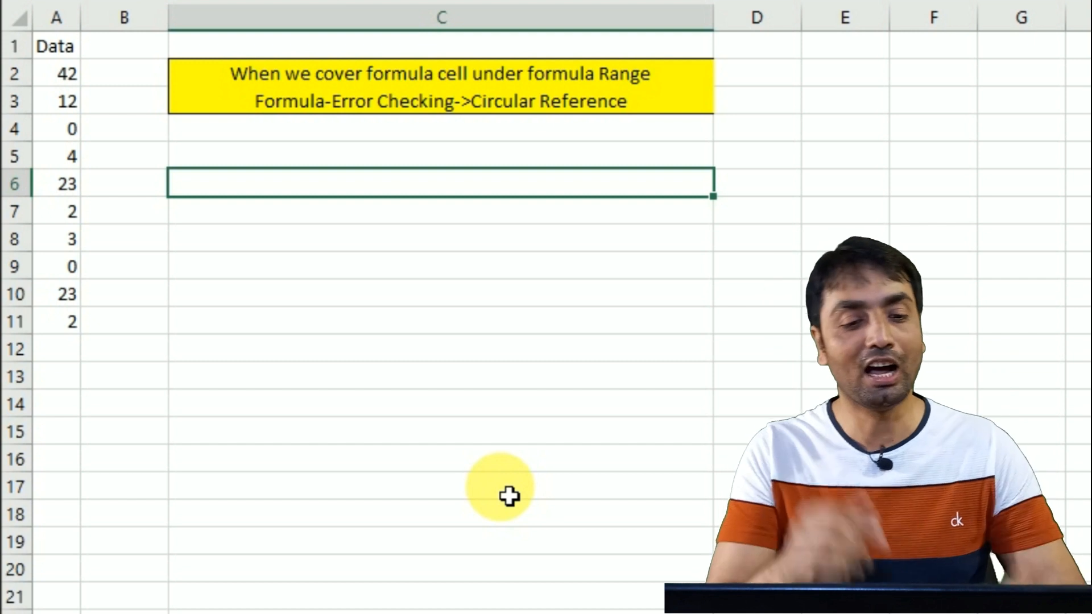
Total the data in A2:A11 with a SUM formula in cell A12.
click(76, 84)
key(shift+Down)
key(shift+Down)
key(shift+Down)
key(shift+Down)
key(shift+Down)
key(shift+Down)
key(shift+Down)
key(shift+Down)
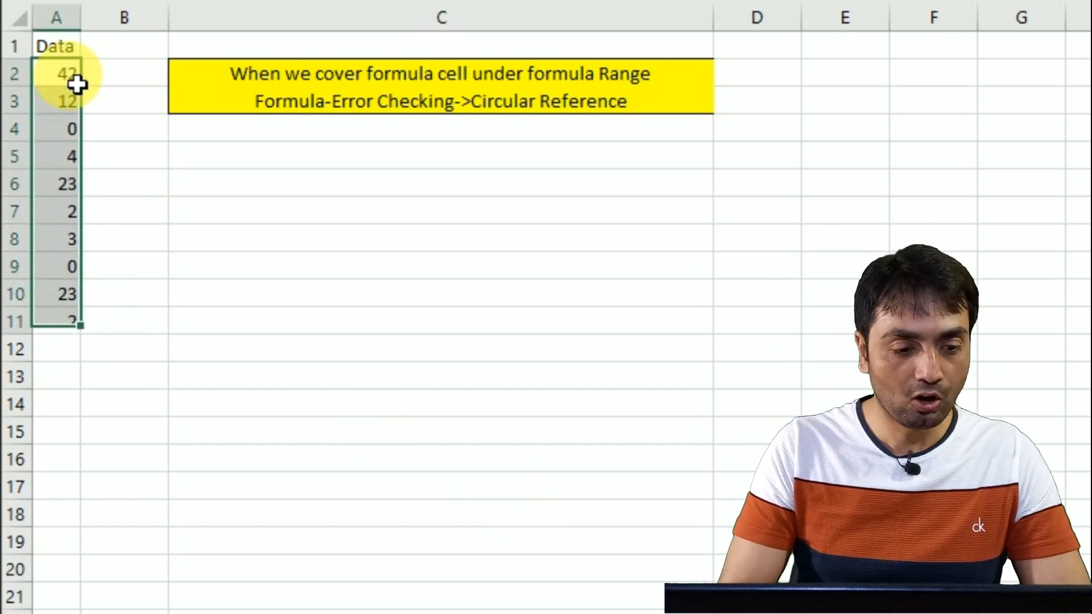
key(shift+Up)
key(Down)
key(Down)
key(Down)
key(Down)
key(Down)
key(Down)
key(Down)
key(Down)
key(Down)
key(Down)
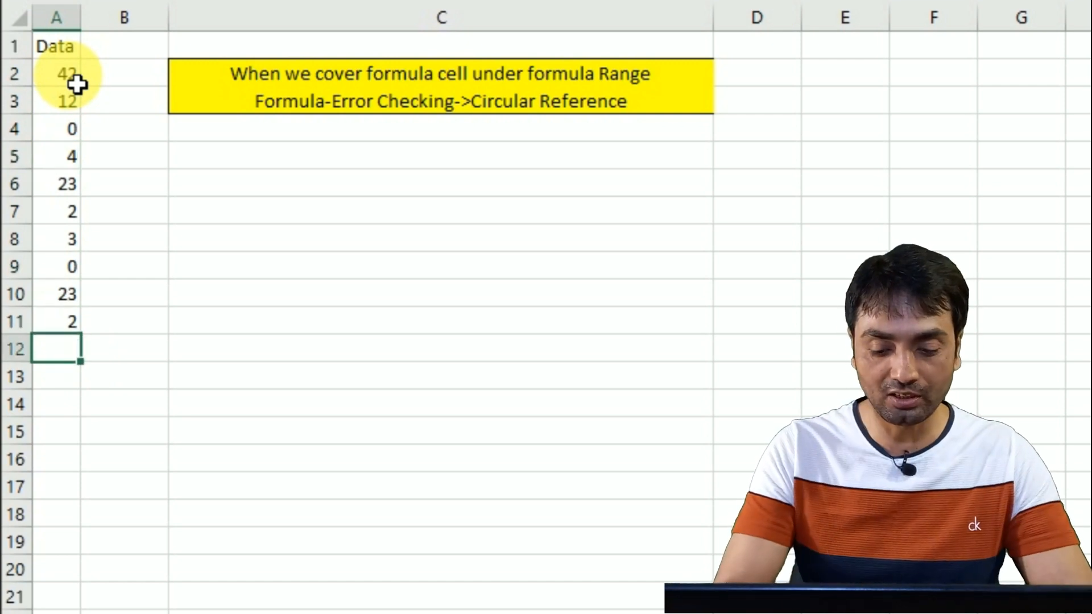
text(=sum)
key(Tab)
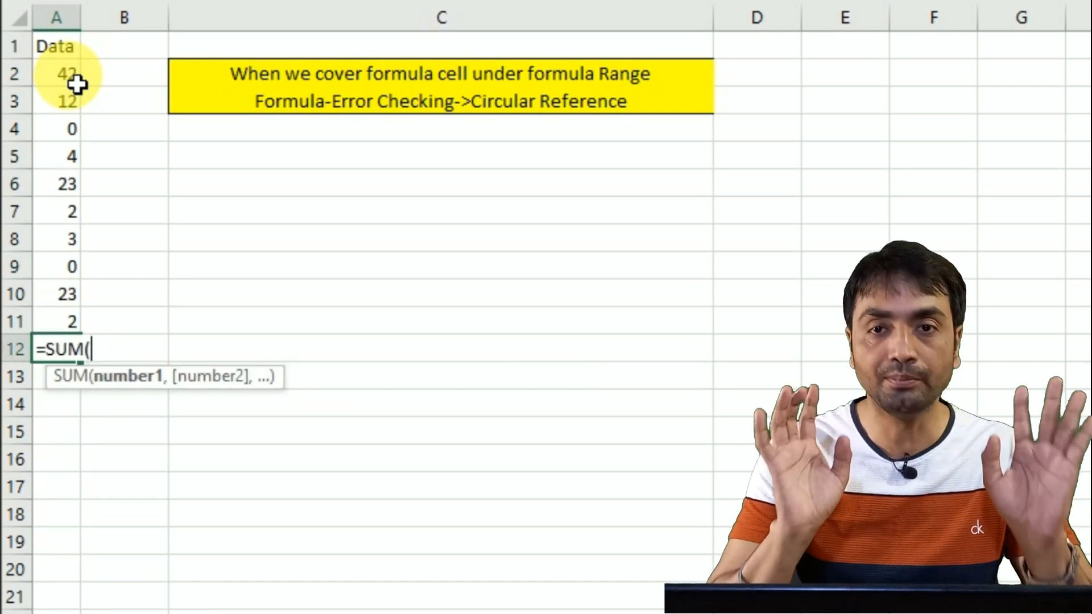
drag(73, 83, 74, 321)
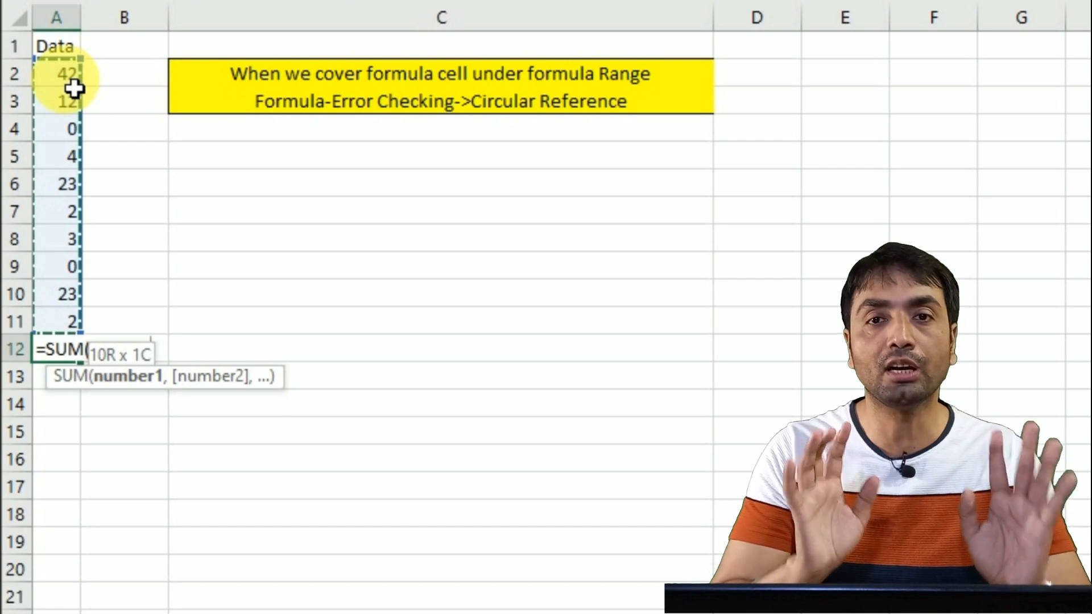
drag(74, 88, 74, 88)
key(Return)
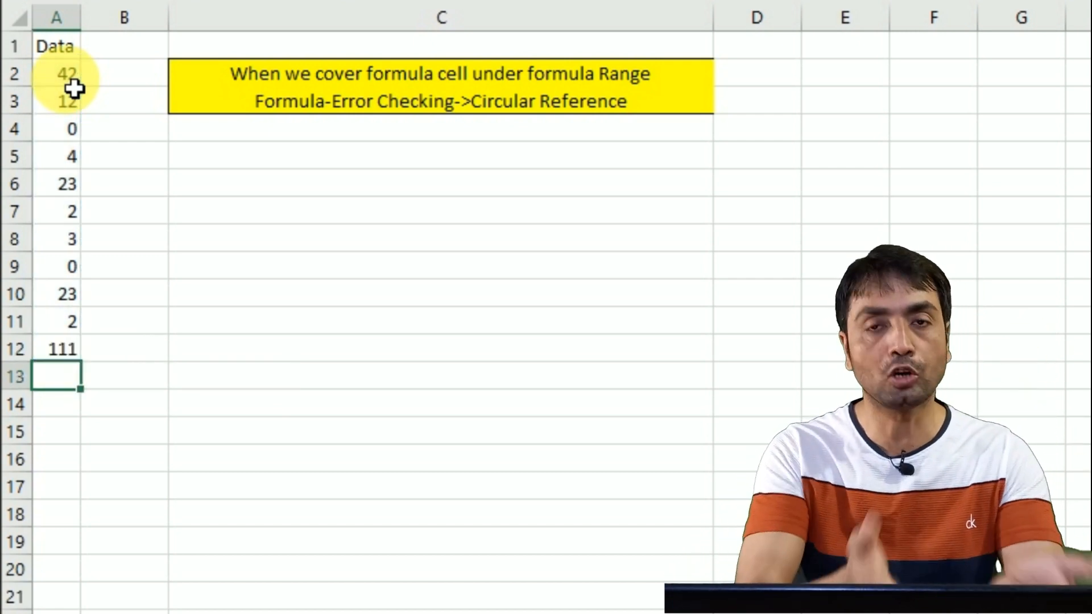
Replace the total in A12 with =SUM(A2:A12), so the range includes the formula cell itself, and dismiss the warning.
key(Up)
key(Delete)
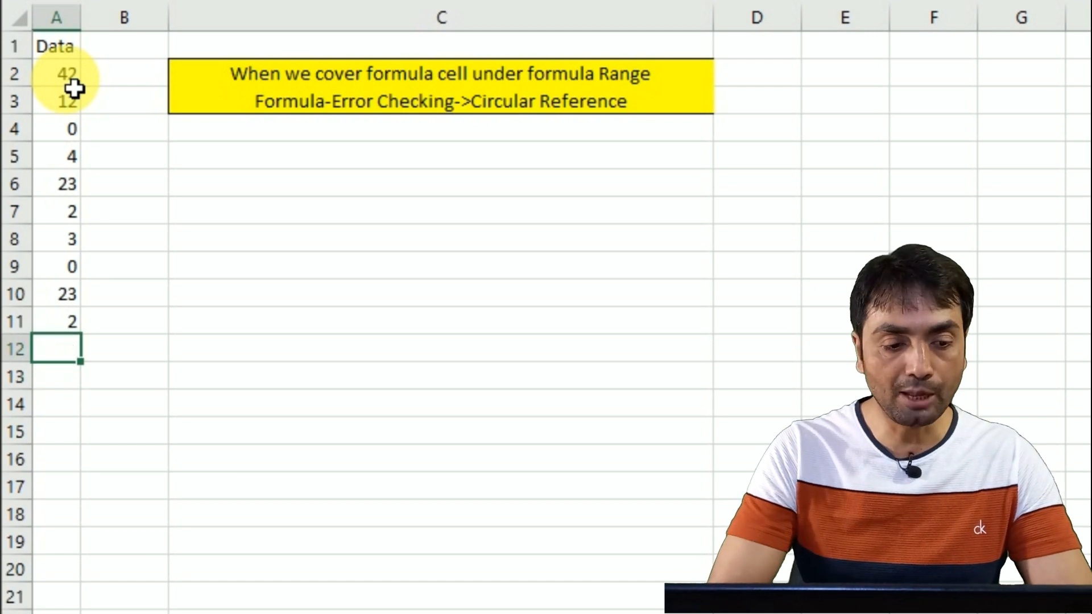
text(=sum)
key(Tab)
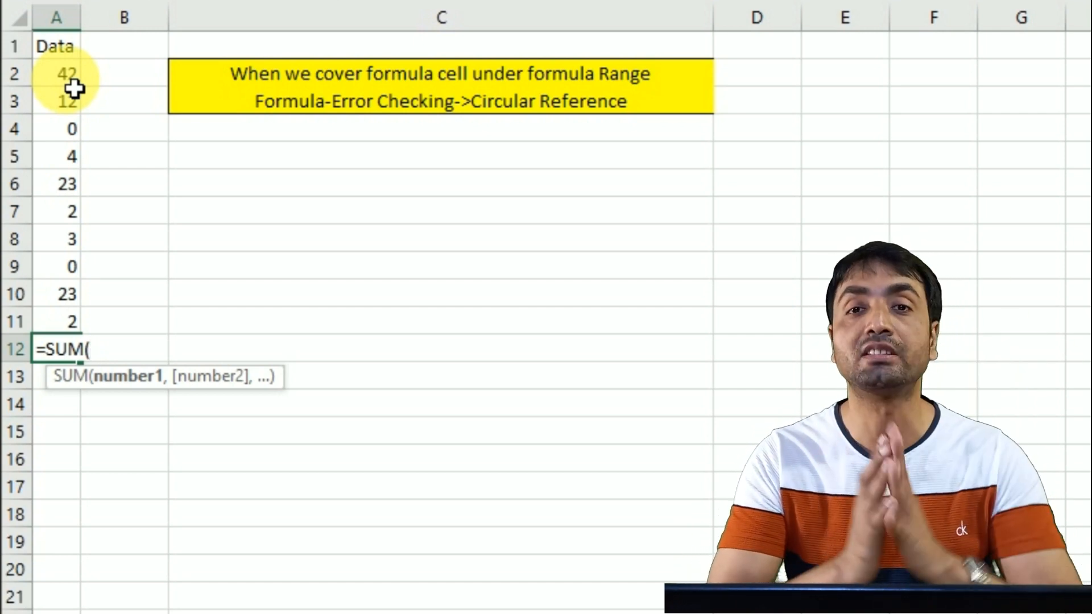
click(77, 85)
key(shift+Down)
key(shift+Down)
key(shift+Down)
key(shift+Down)
key(shift+Down)
key(shift+Down)
key(shift+Down)
key(shift+Down)
key(shift+Down)
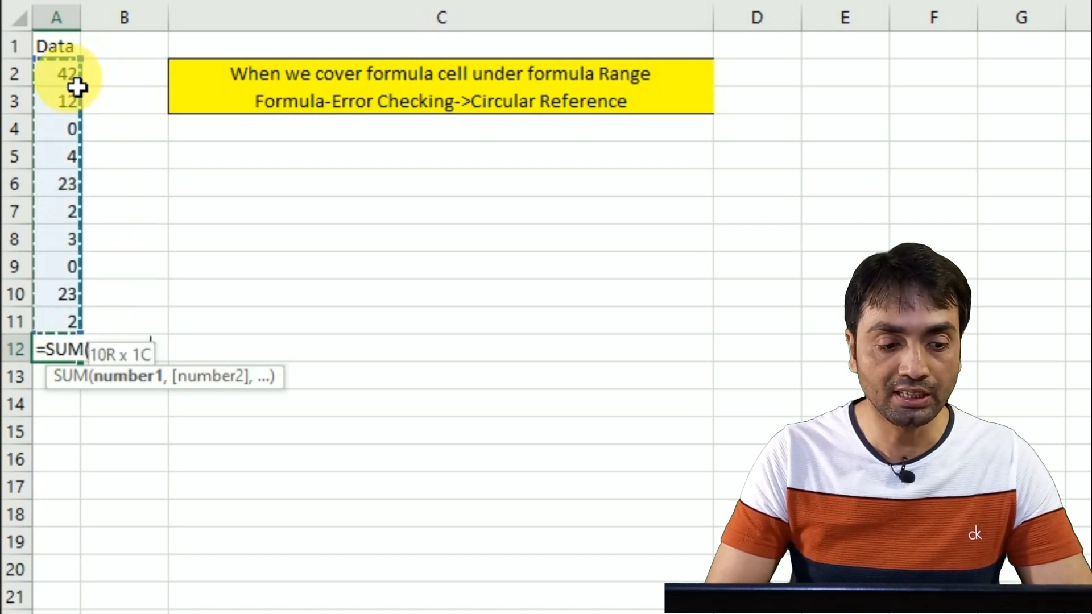
key(shift+Down)
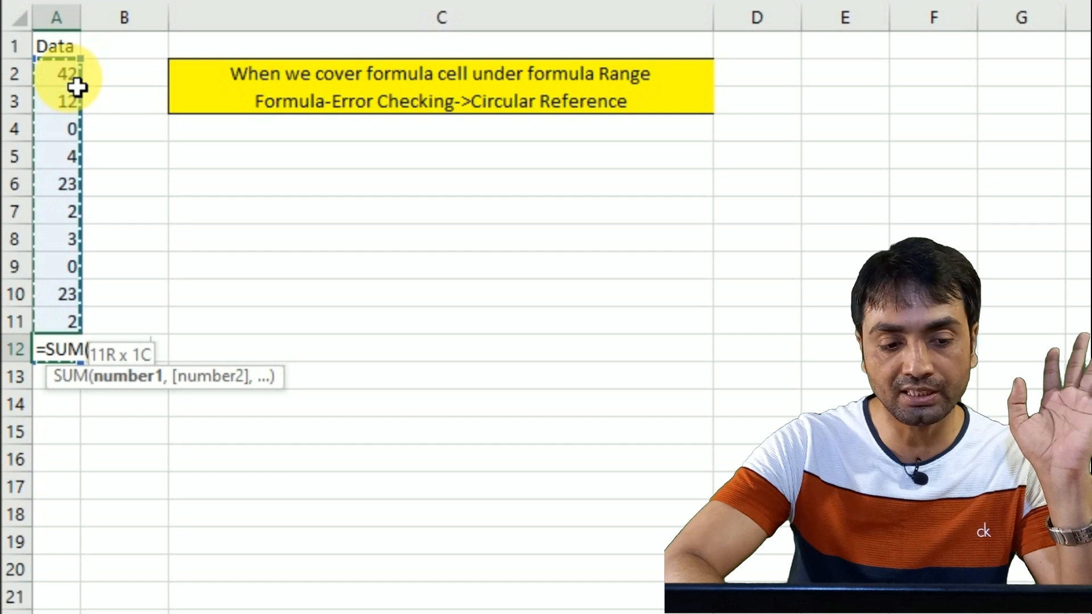
text())
drag(77, 87, 68, 78)
key(Return)
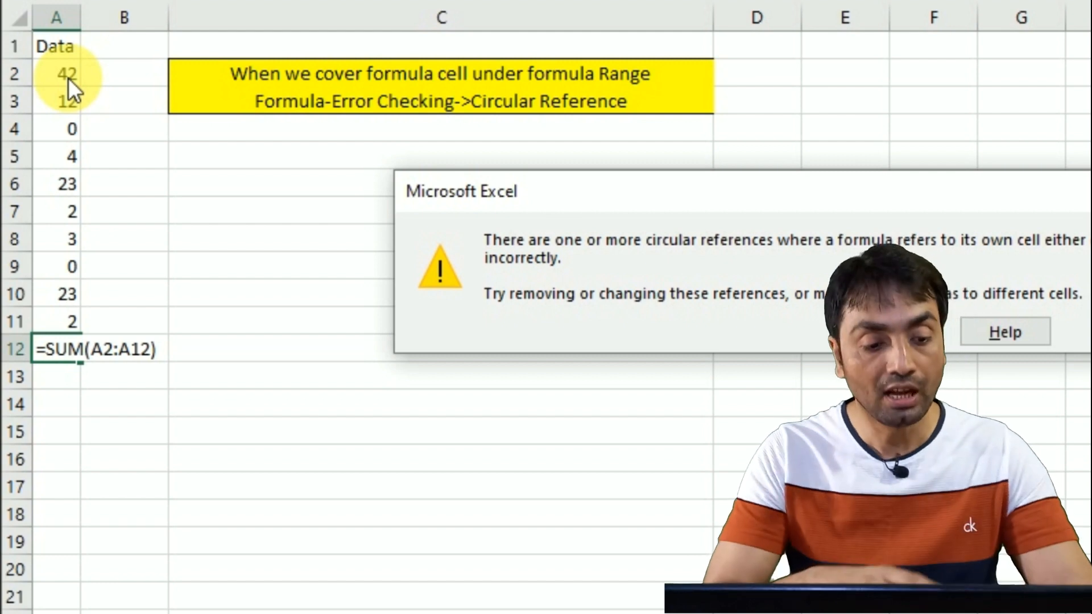
key(Return)
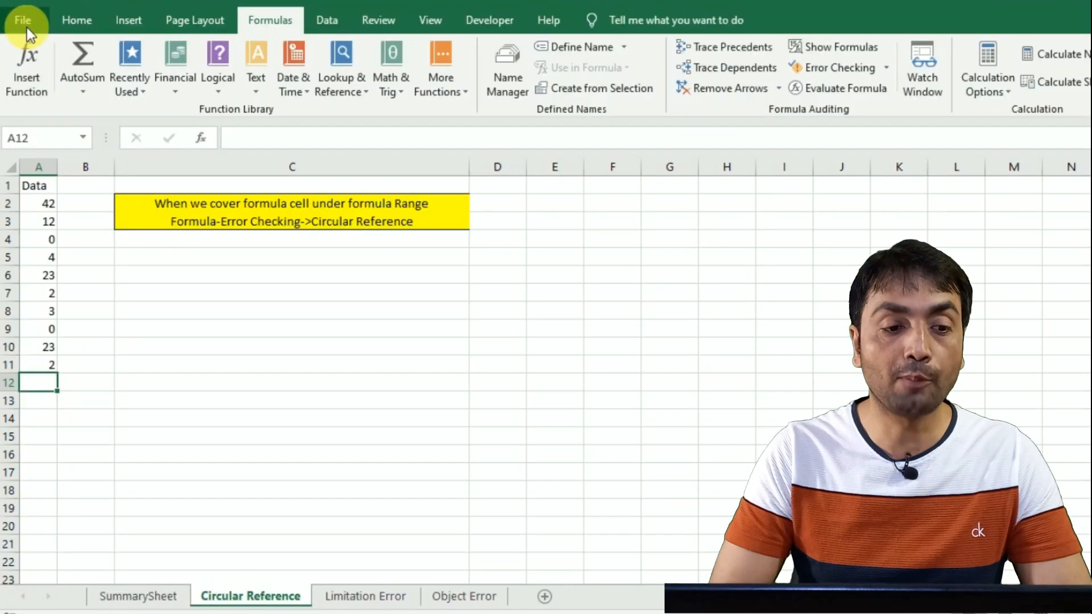
Enable iterative calculation in the Excel formula options and set the maximum iterations to 1.
click(24, 21)
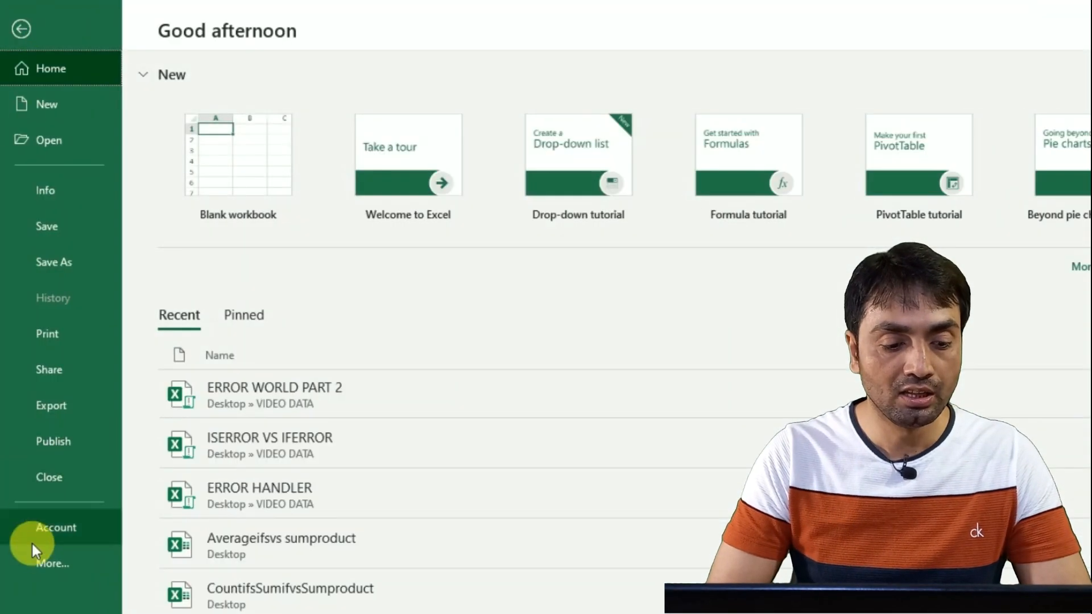
click(46, 573)
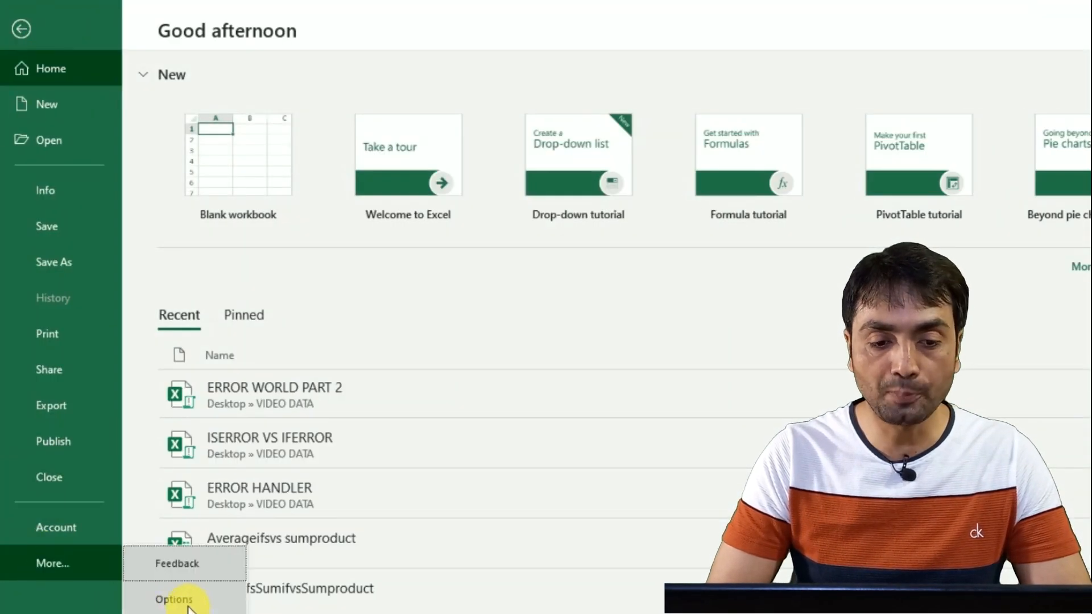
click(188, 604)
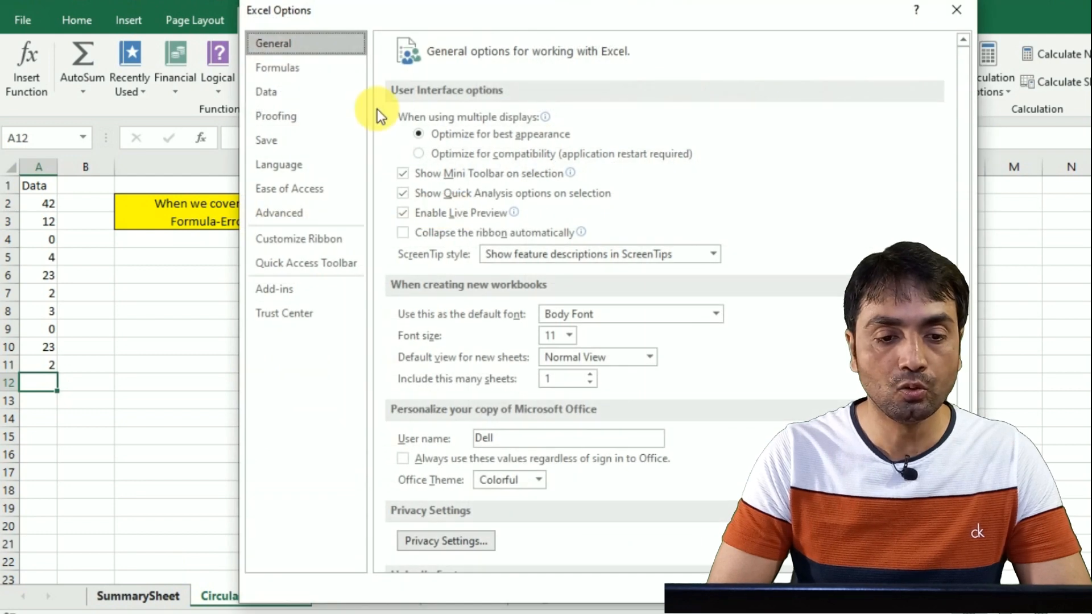
click(294, 70)
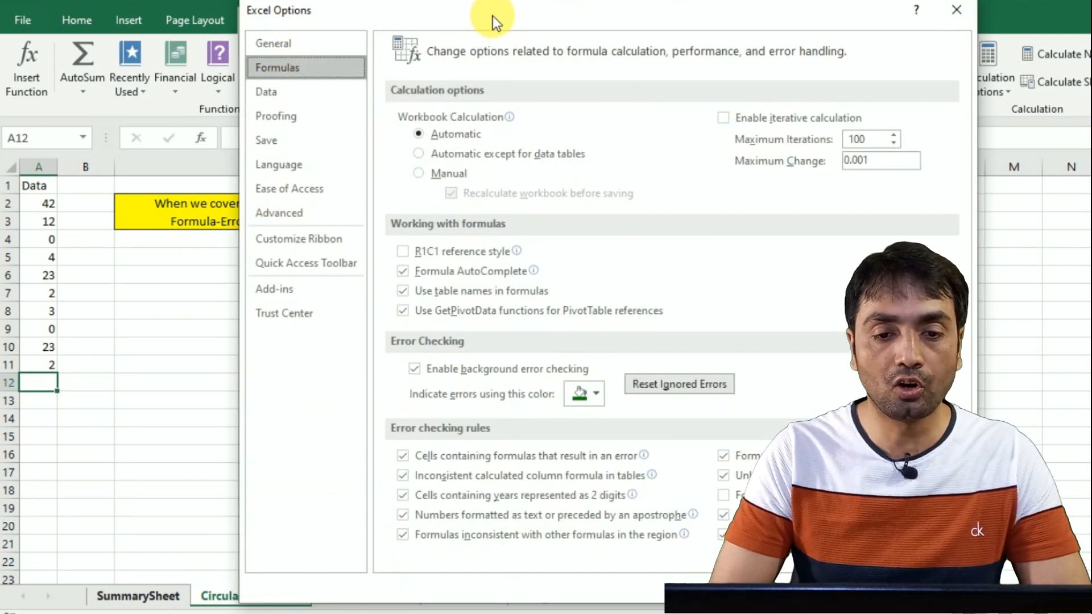
drag(483, 14, 306, 6)
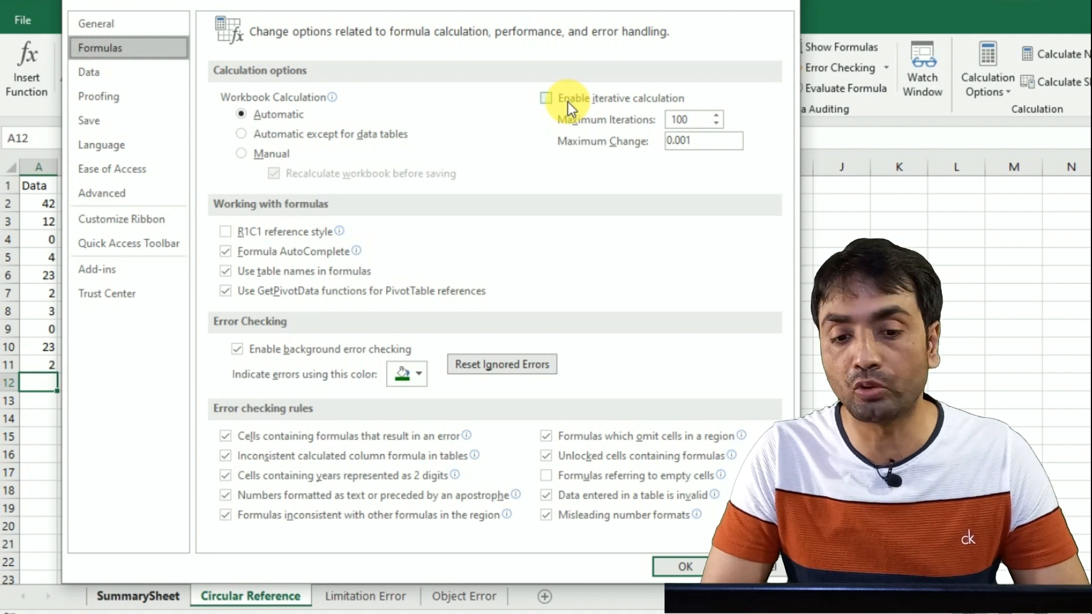
click(552, 101)
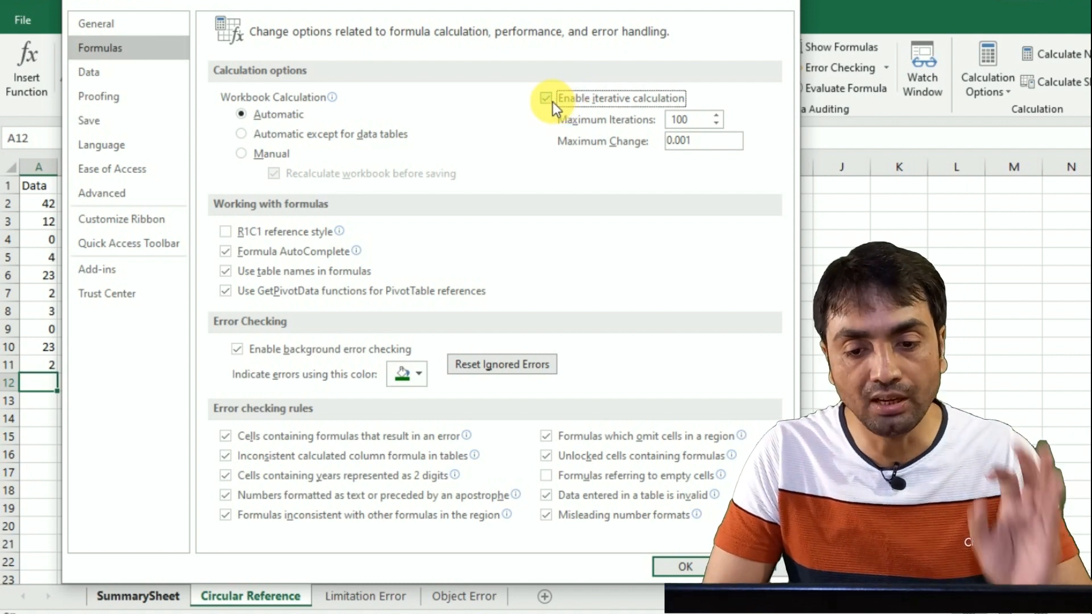
click(691, 120)
key(BackSpace)
key(BackSpace)
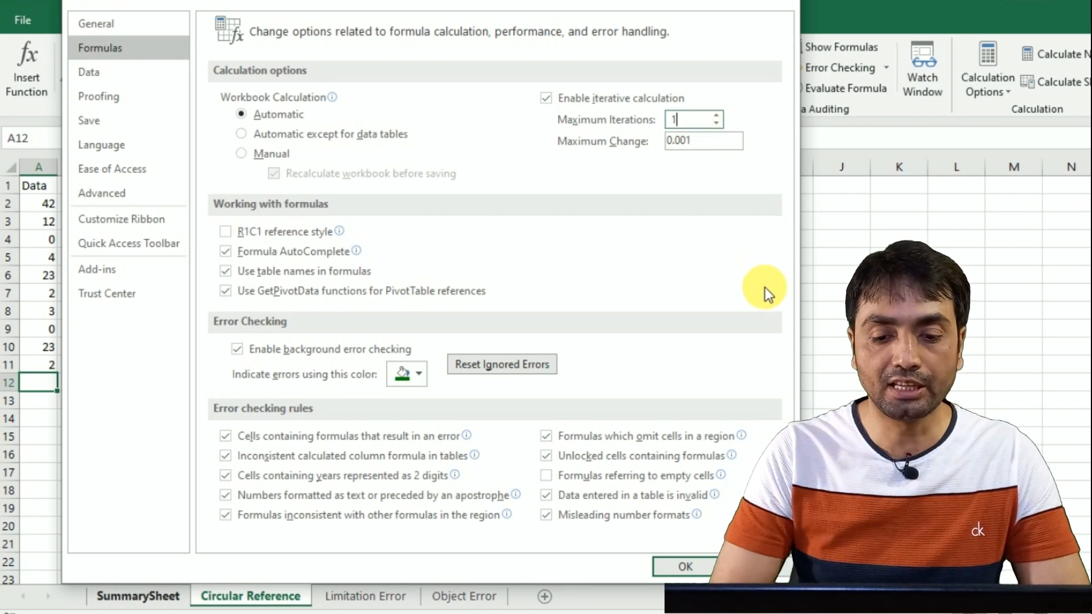
click(690, 566)
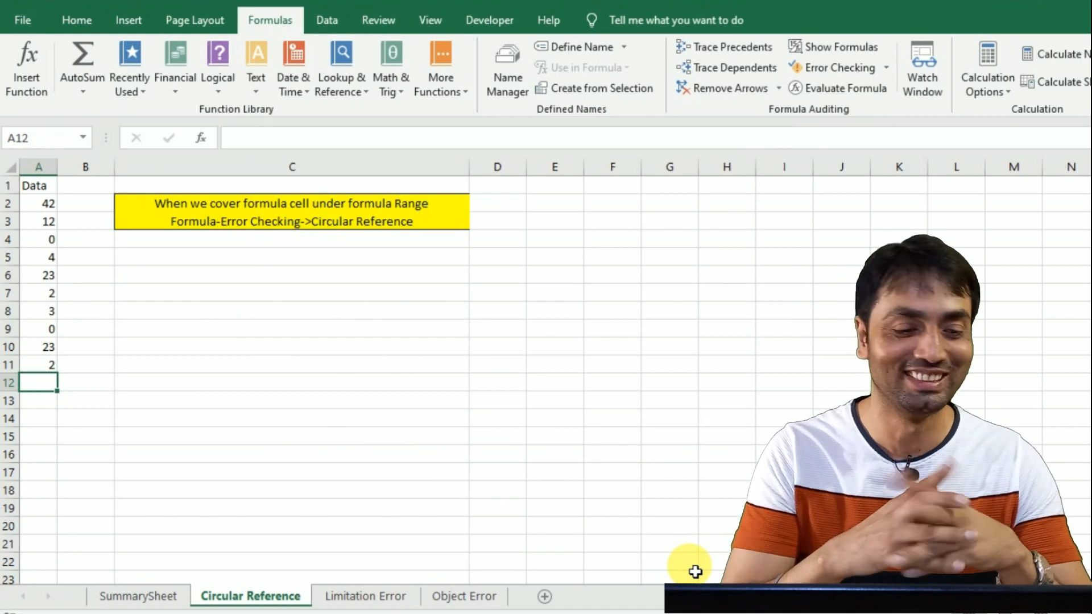
Enter =SUM(A2:A12) in cell A12, so the range includes the formula cell itself.
text(=sum)
key(Tab)
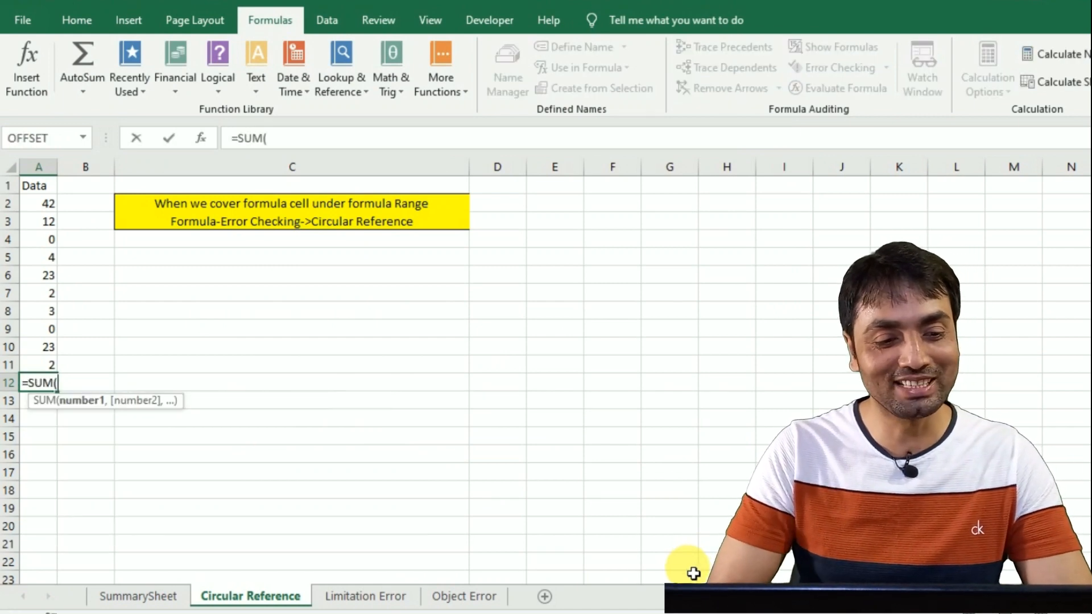
drag(38, 203, 39, 383)
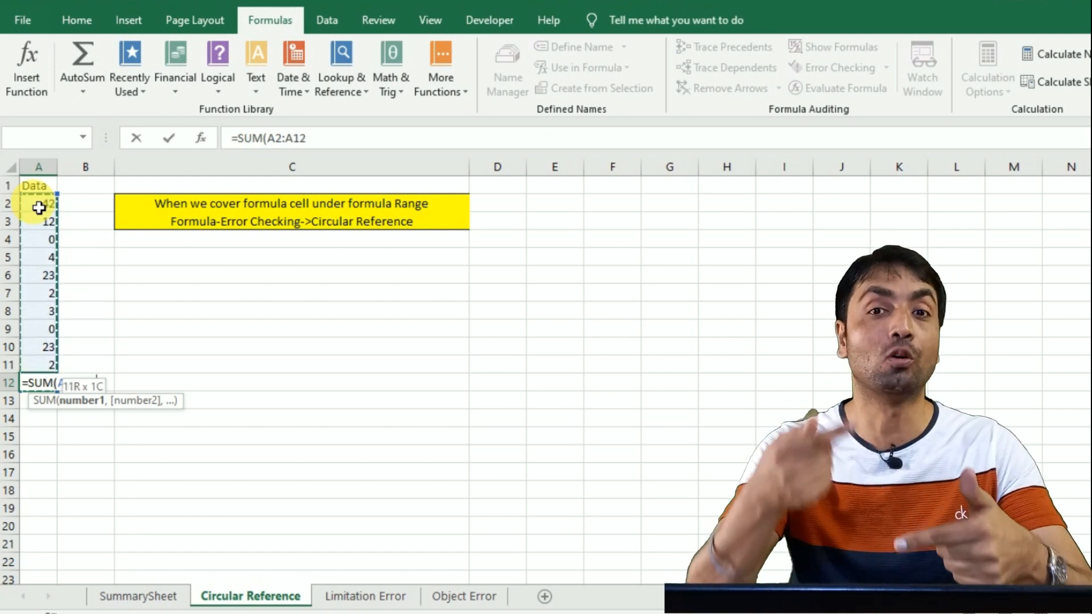
text())
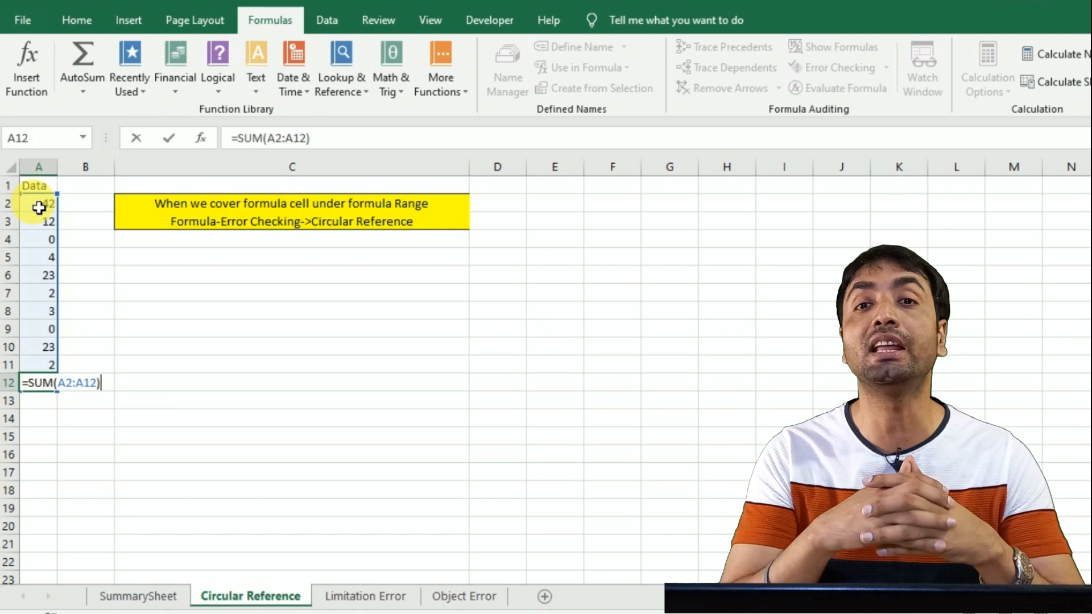
key(ctrl+Return)
key(Return)
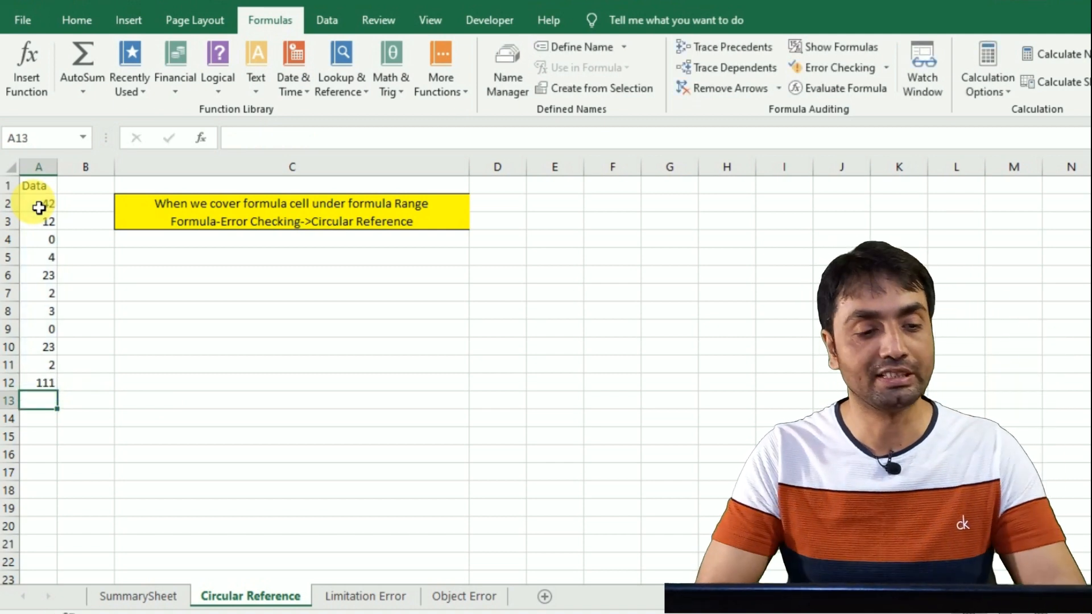
Select the data in A2:A11 to check its sum against the total in A12.
click(54, 208)
key(shift+Down)
key(shift+Down)
key(shift+Down)
key(shift+Down)
key(shift+Down)
key(shift+Down)
key(shift+Down)
key(shift+Down)
key(shift+Down)
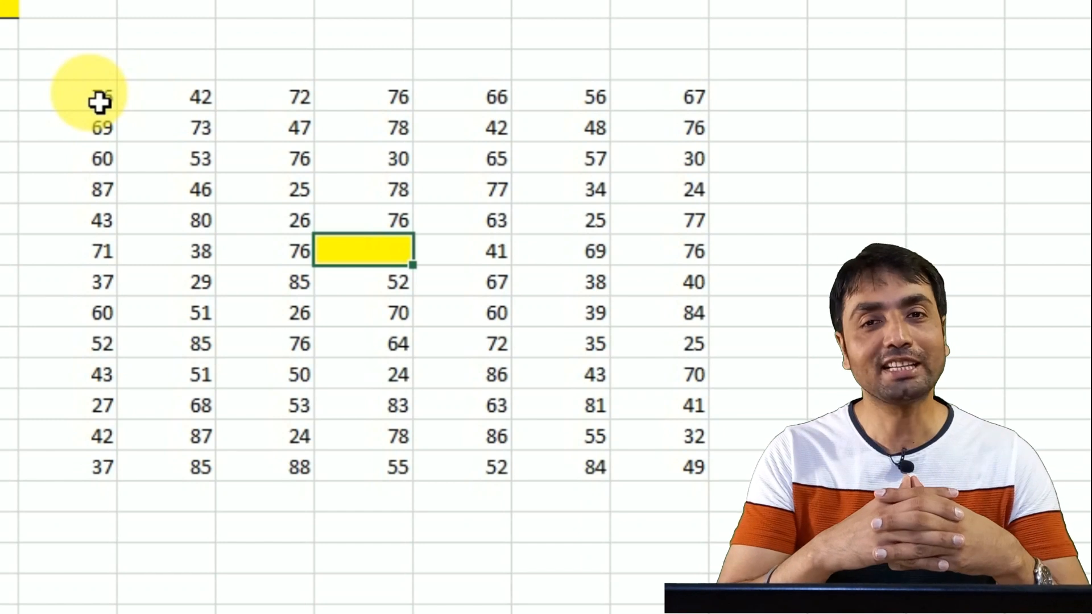
Try to total the number grid with =SUM(D6:J18) in the yellow cell G11 inside that range.
text(=sum)
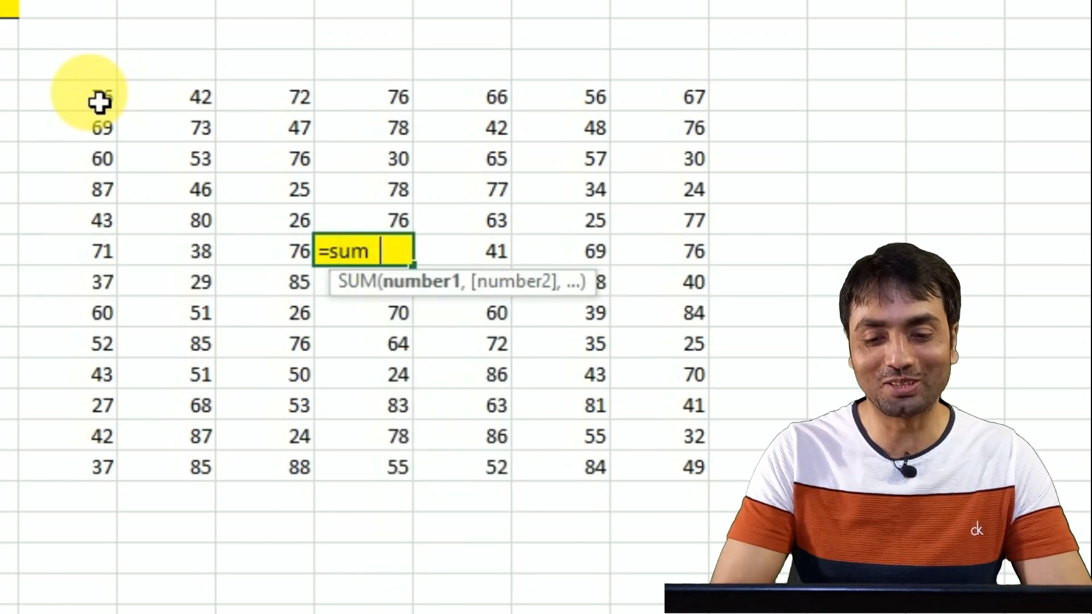
key(Tab)
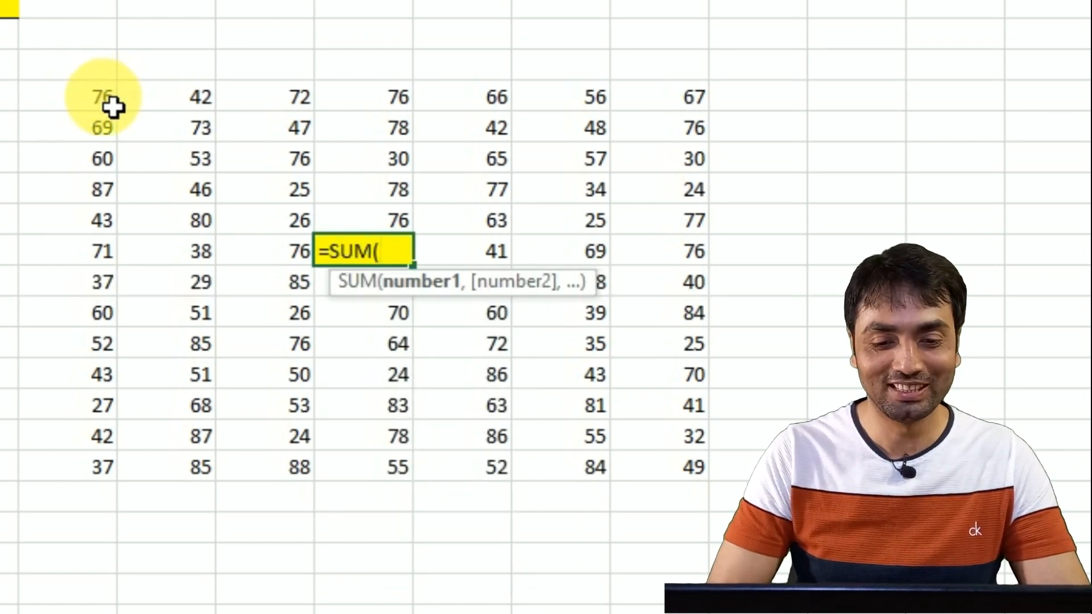
click(112, 107)
key(ctrl+shift+Right)
key(shift+Down)
key(shift+Down)
key(shift+Down)
key(shift+Down)
key(shift+Down)
key(shift+Down)
key(ctrl+shift+Down)
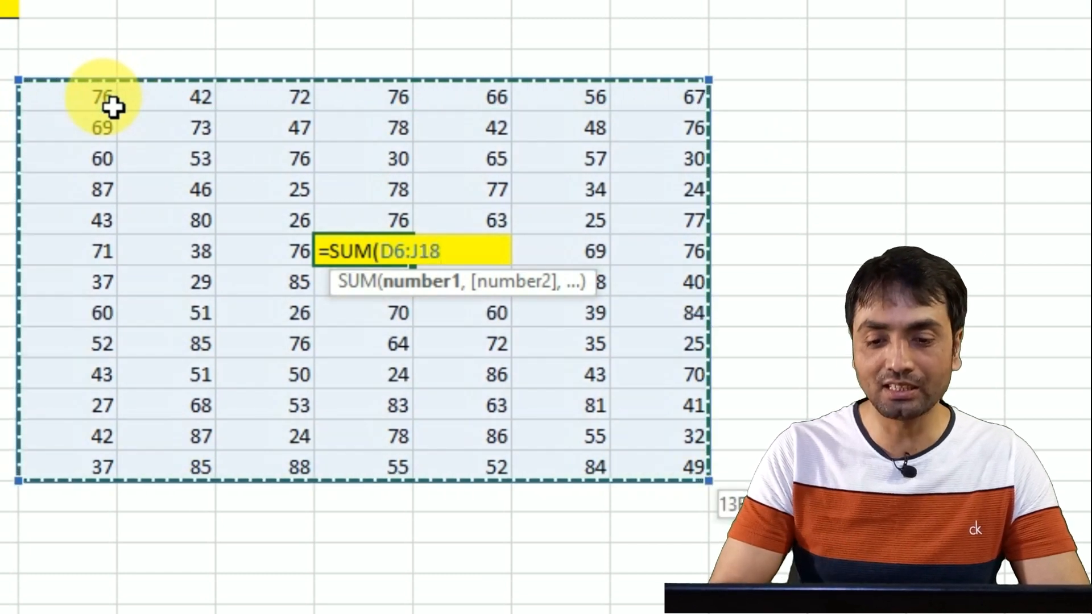
text())
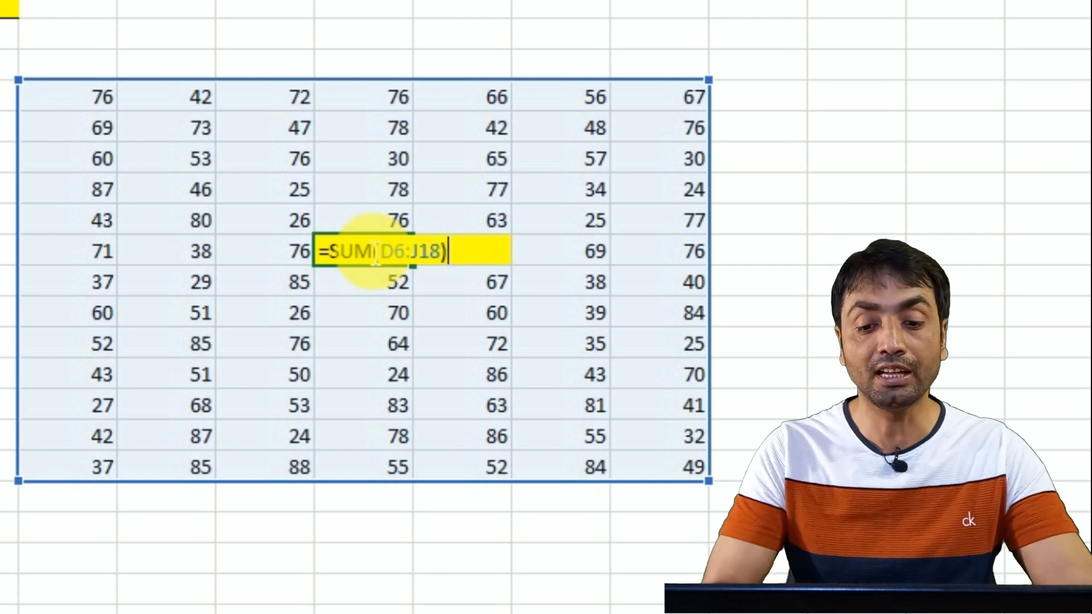
key(ctrl+Return)
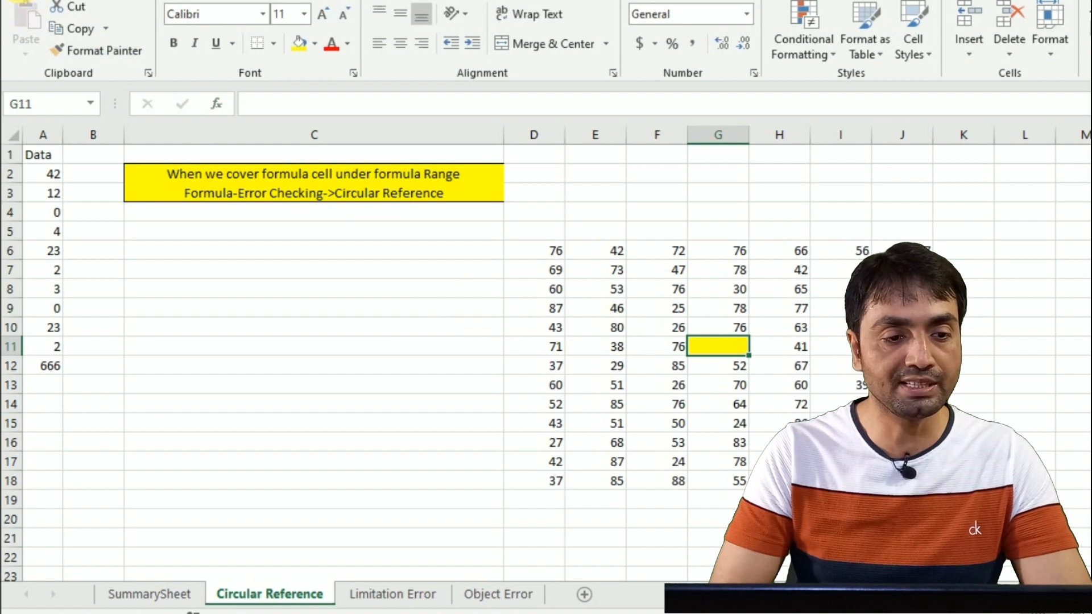
Set the workbook calculation mode to Manual in the Excel formula options.
click(21, 1)
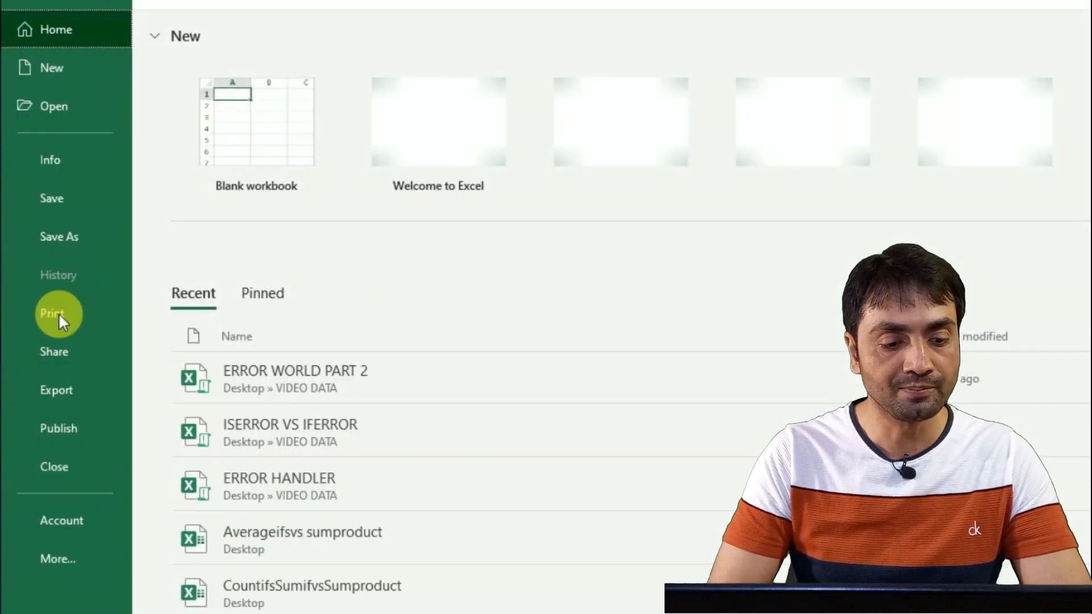
click(57, 560)
click(182, 596)
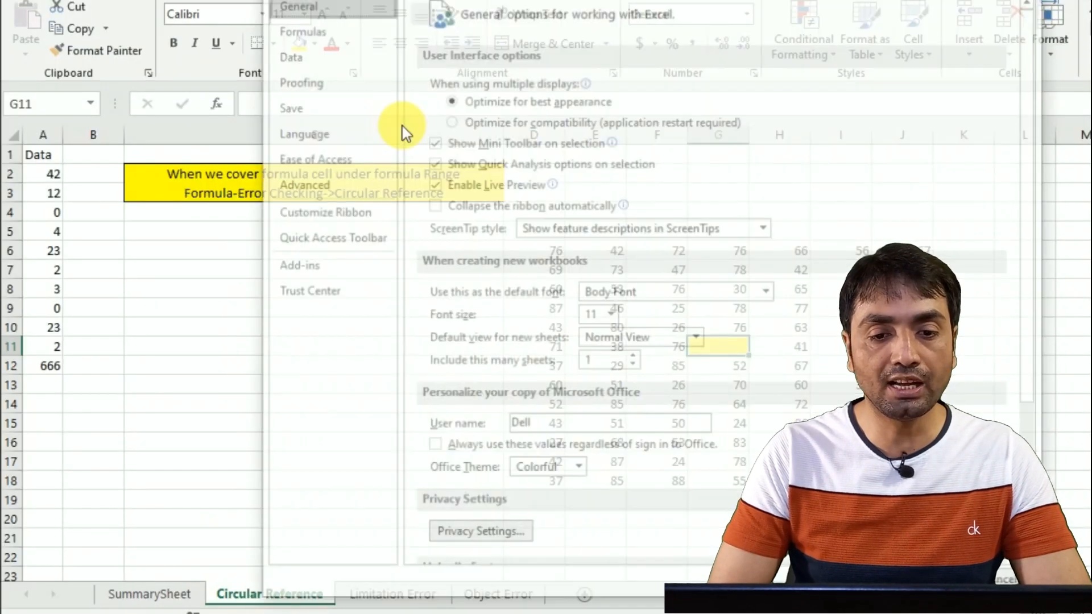
click(347, 29)
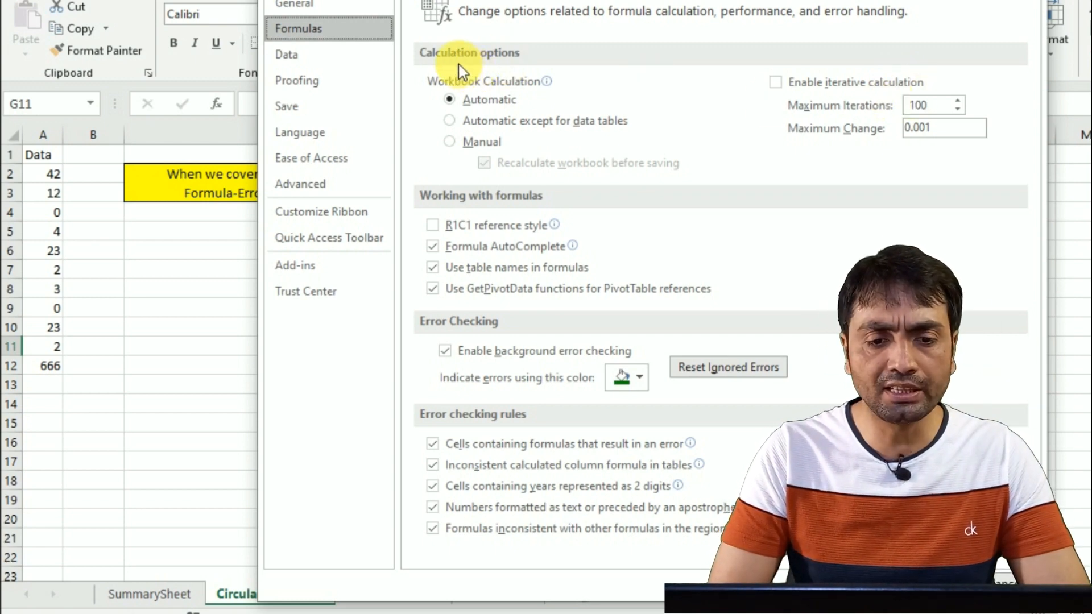
mouse_move(466, 84)
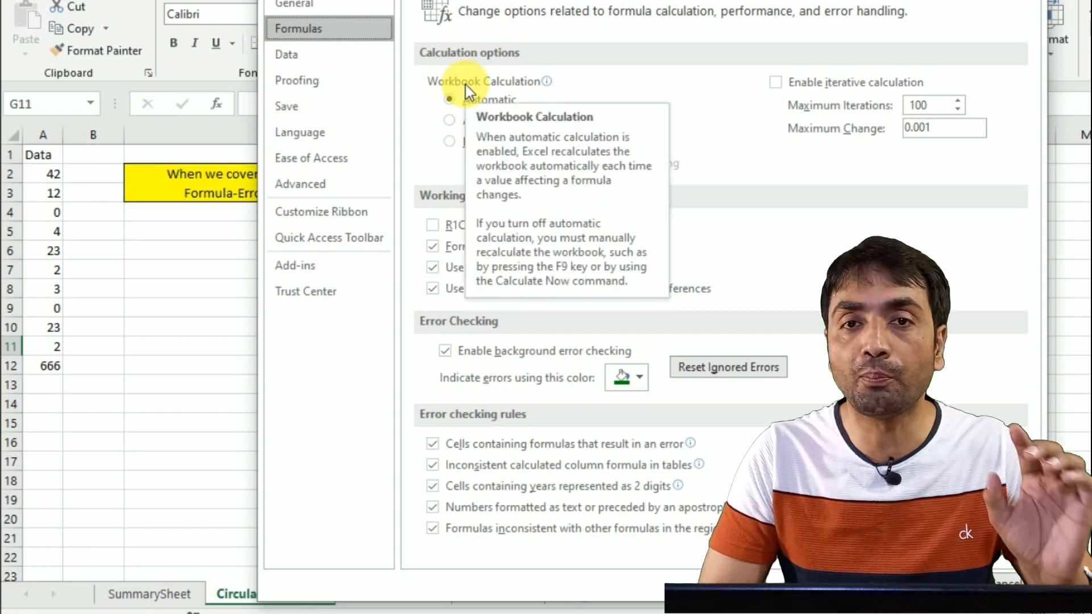
click(453, 141)
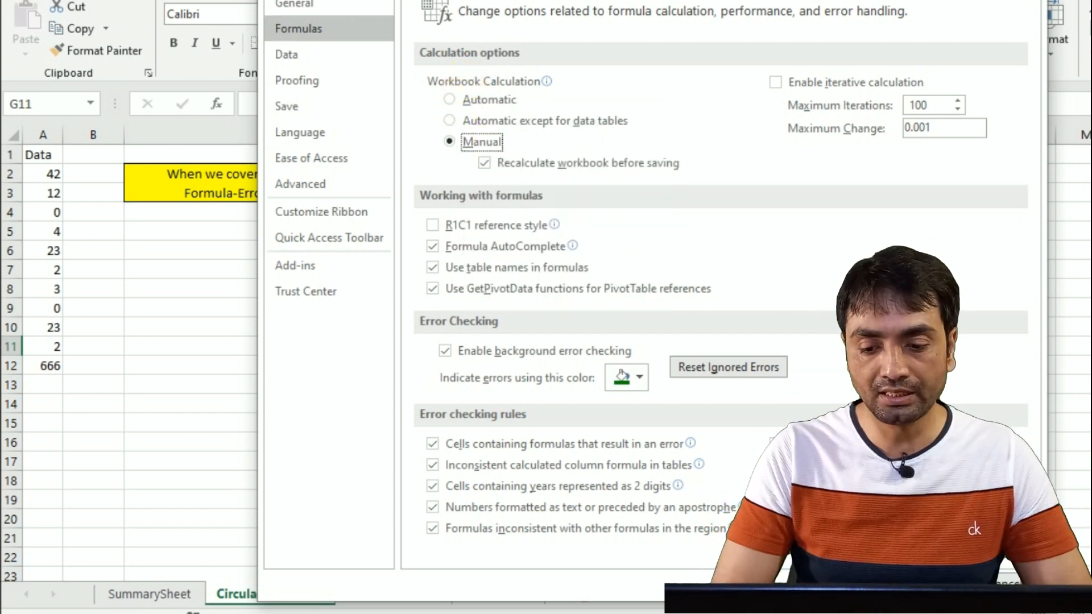
key(Return)
Enter =SUM(D6:J18) in the yellow cell G11 within the number grid.
text(=sum)
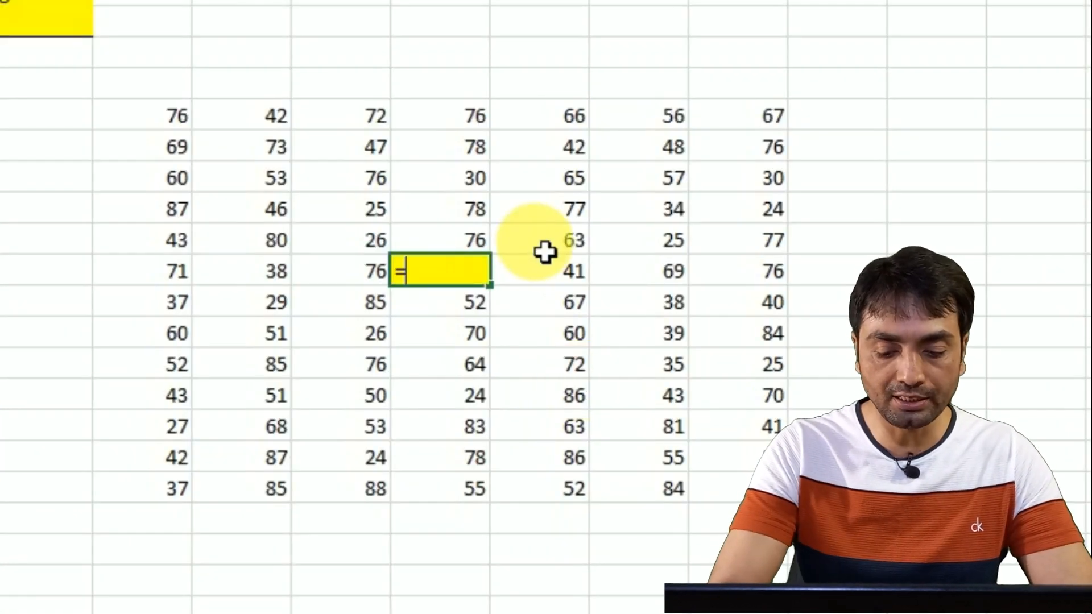
key(Tab)
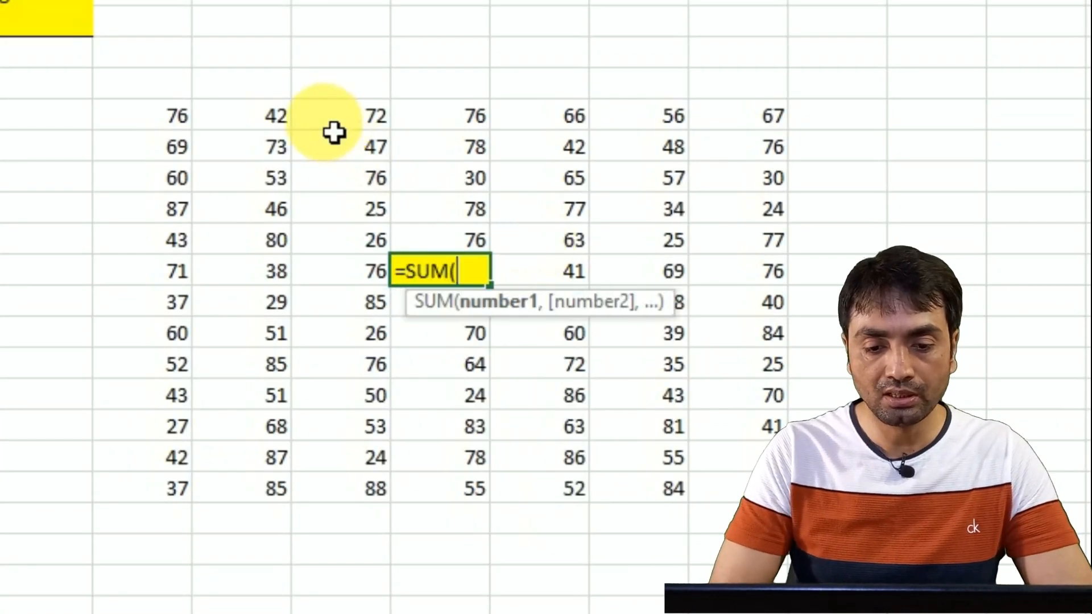
click(171, 122)
key(ctrl+shift+Right)
key(ctrl+shift+Down)
text())
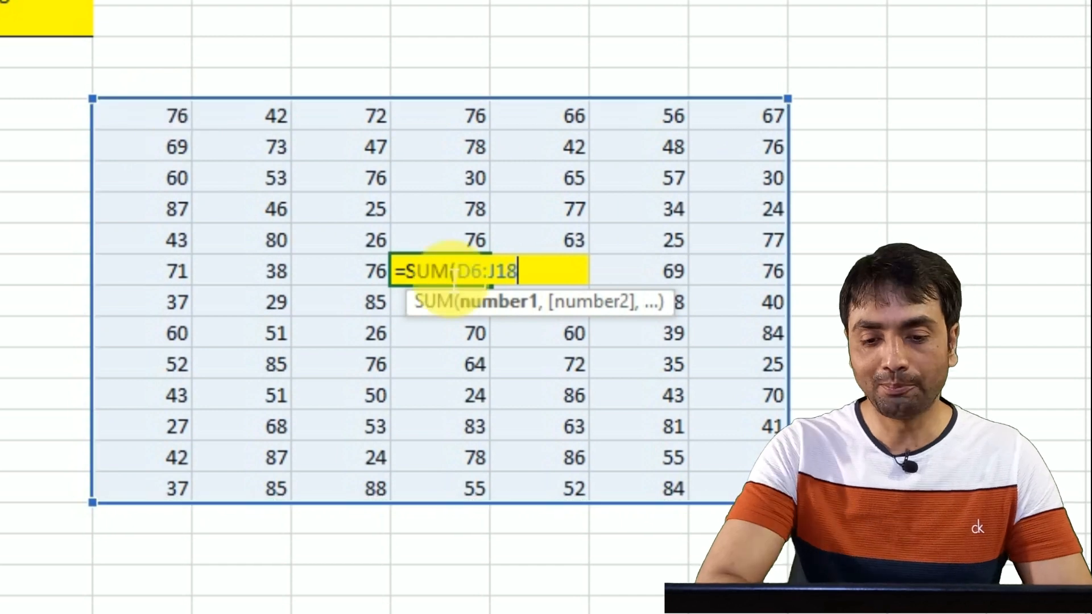
key(Return)
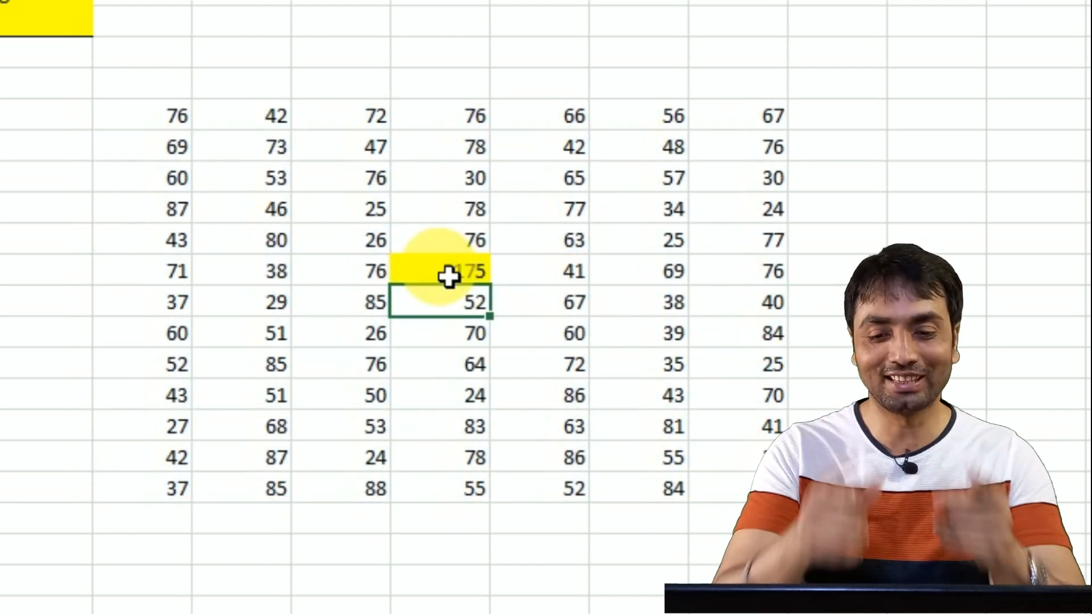
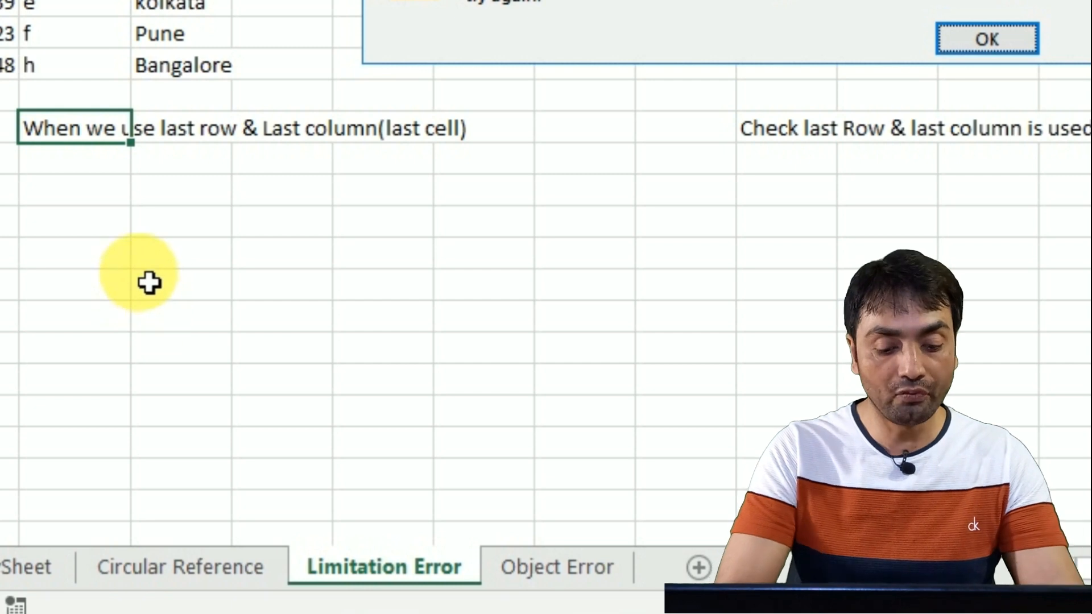
Make the "When we use last row & Last column(last cell)" heading bold on the Limitation Error sheet.
key(ctrl+b)
click(149, 283)
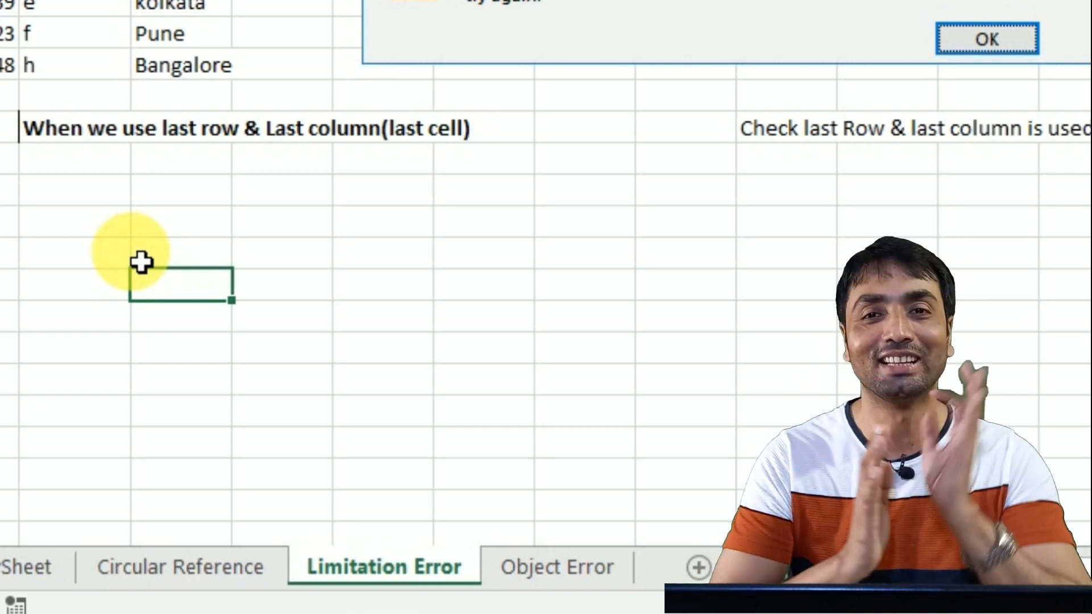
Enter eyruwey in the very last cell of the Limitation Error sheet, at its last row and last column.
click(92, 172)
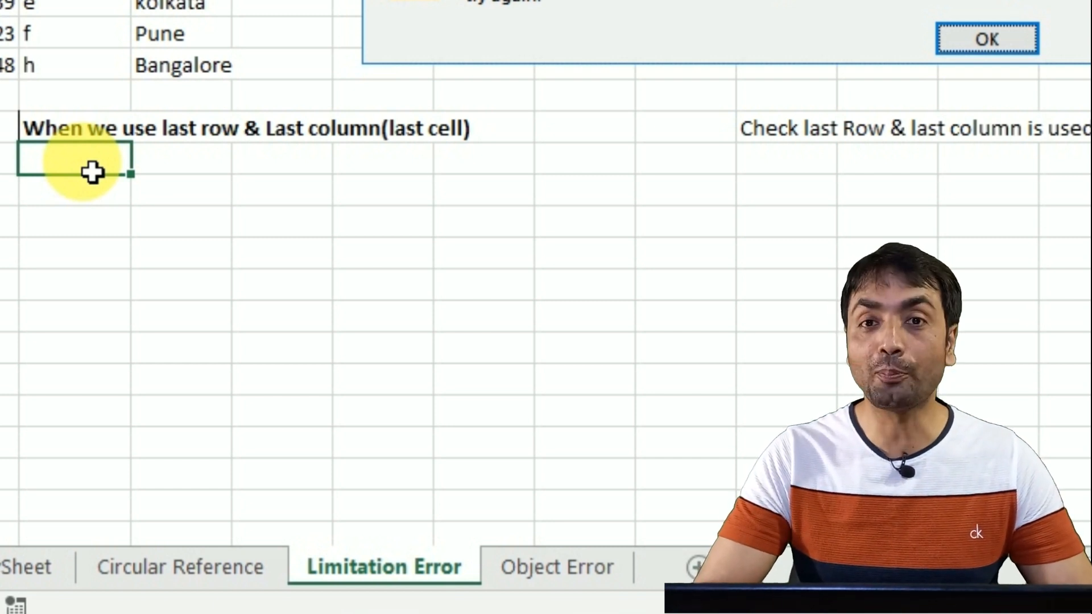
key(ctrl+Down)
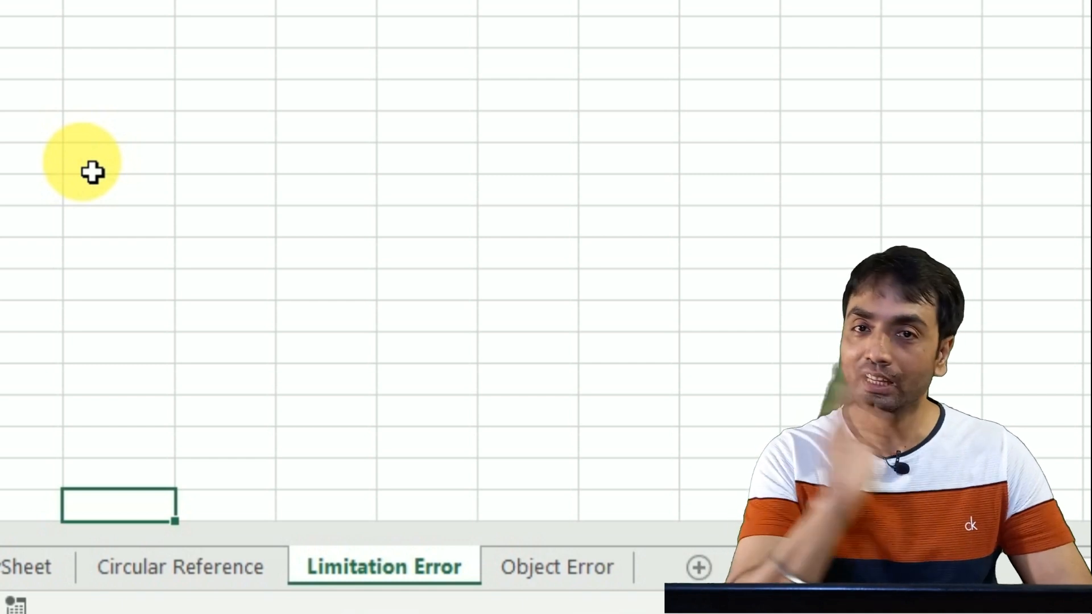
key(ctrl+Right)
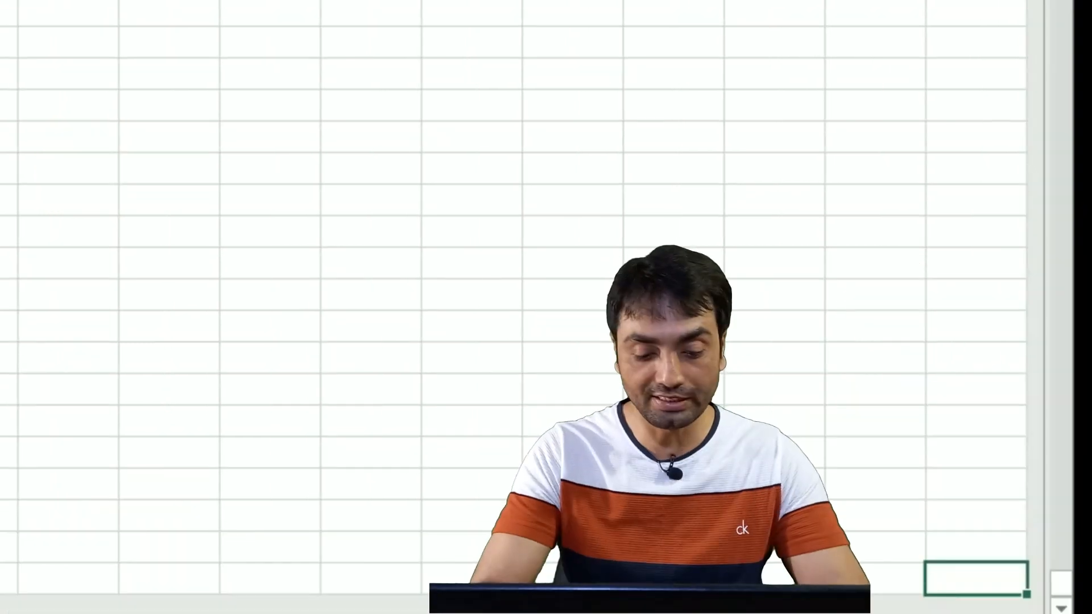
text(eyruwey)
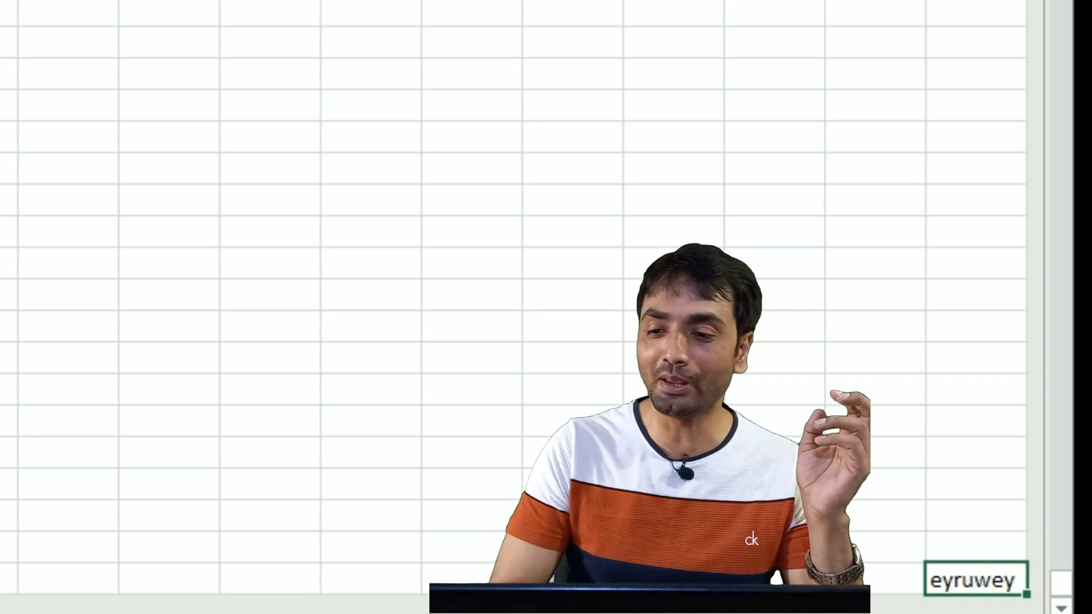
Try to insert a new column at the sheet's last column, which holds the eyruwey entry.
key(ctrl+space)
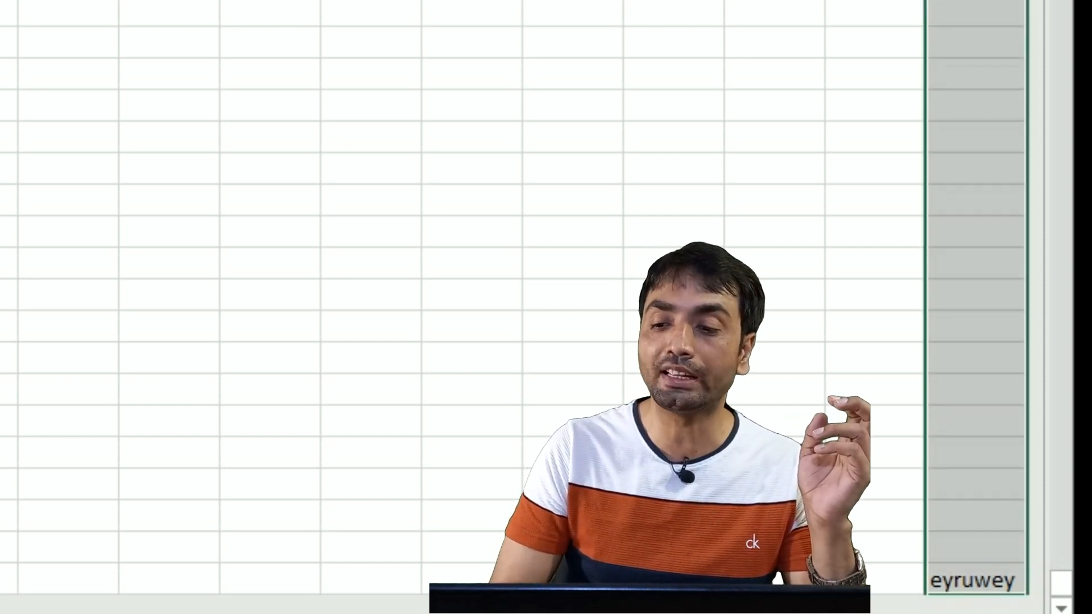
right_click(923, 11)
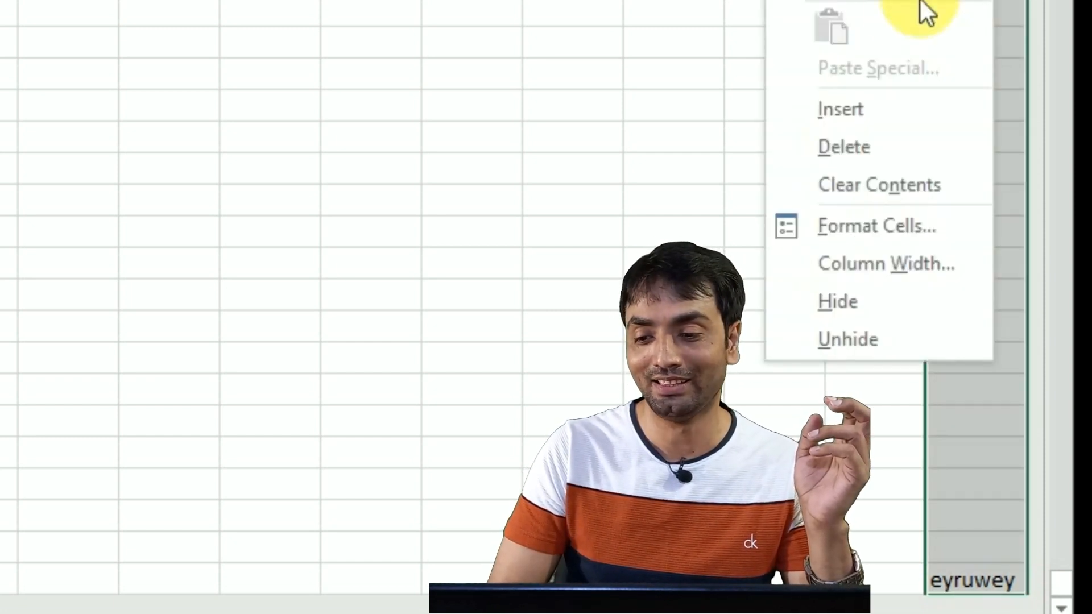
click(845, 110)
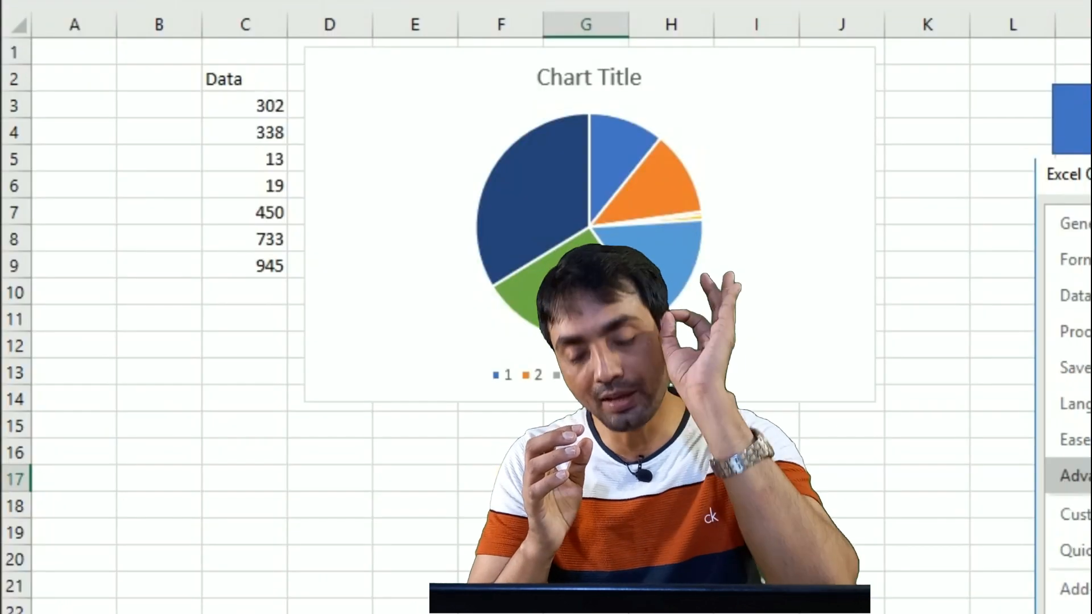
Copy the numbers under the Data heading (C3:C9) into the adjacent column, starting at B3.
click(181, 108)
click(272, 112)
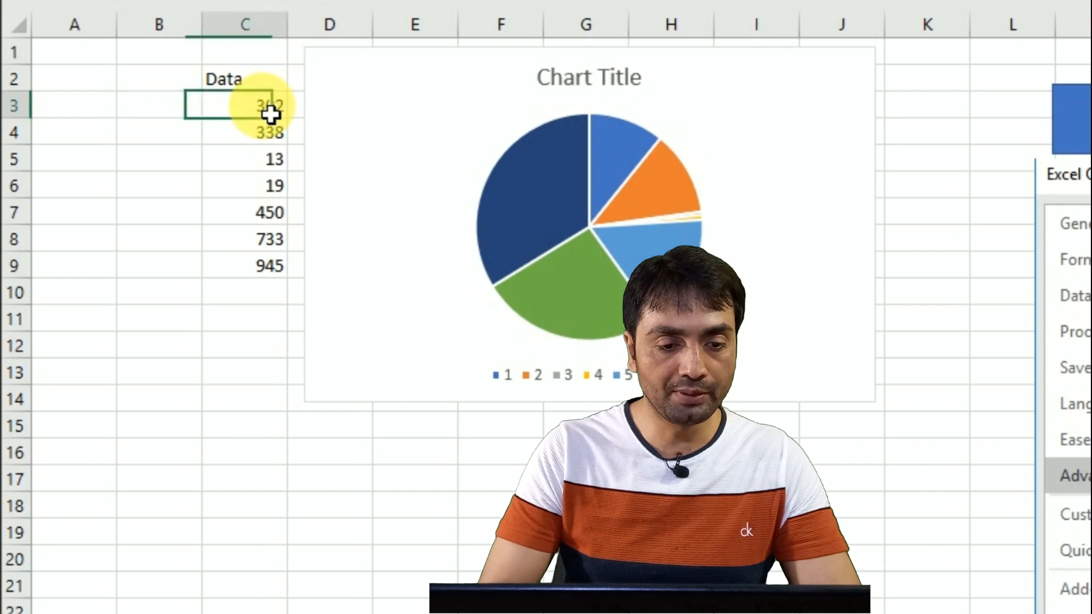
key(ctrl+shift+Down)
key(ctrl+q)
key(Escape)
key(ctrl+c)
key(Left)
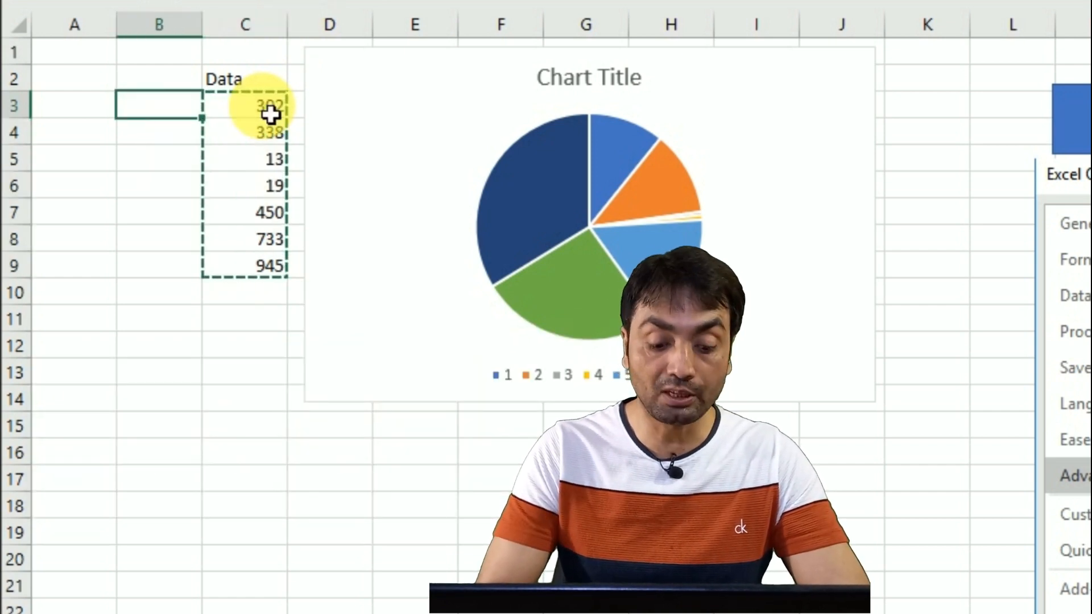
key(ctrl+v)
key(Escape)
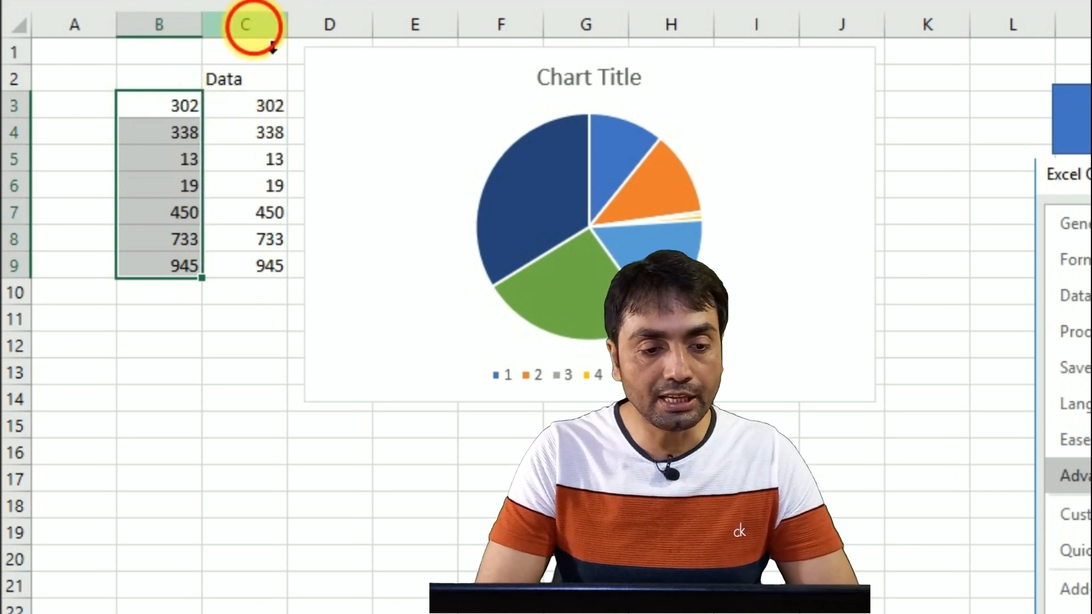
Insert a blank column before the Data column C, and undo the insertion.
click(245, 29)
right_click(222, 29)
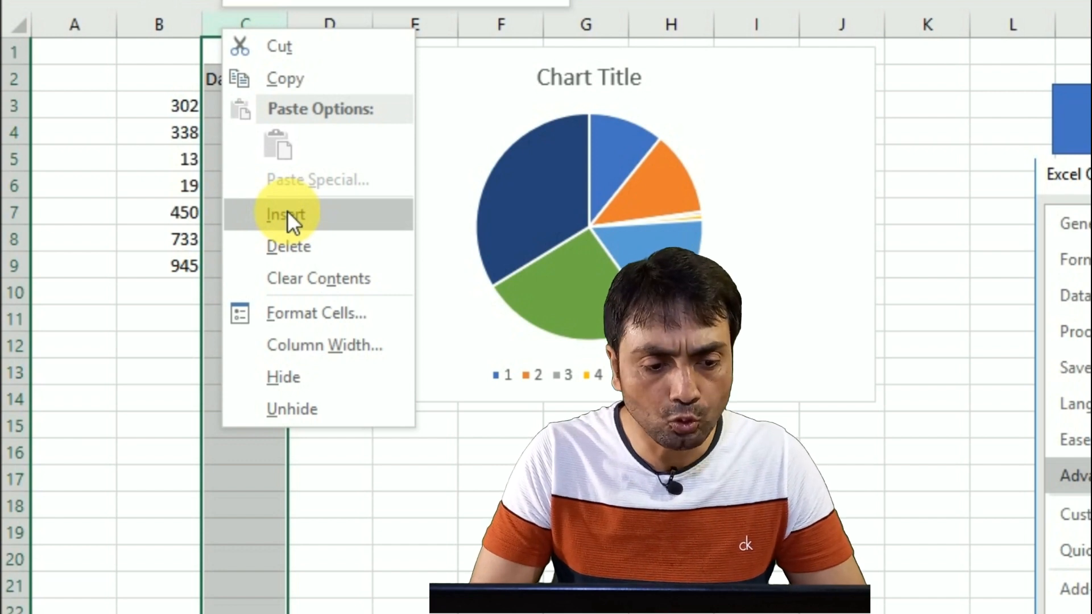
click(287, 214)
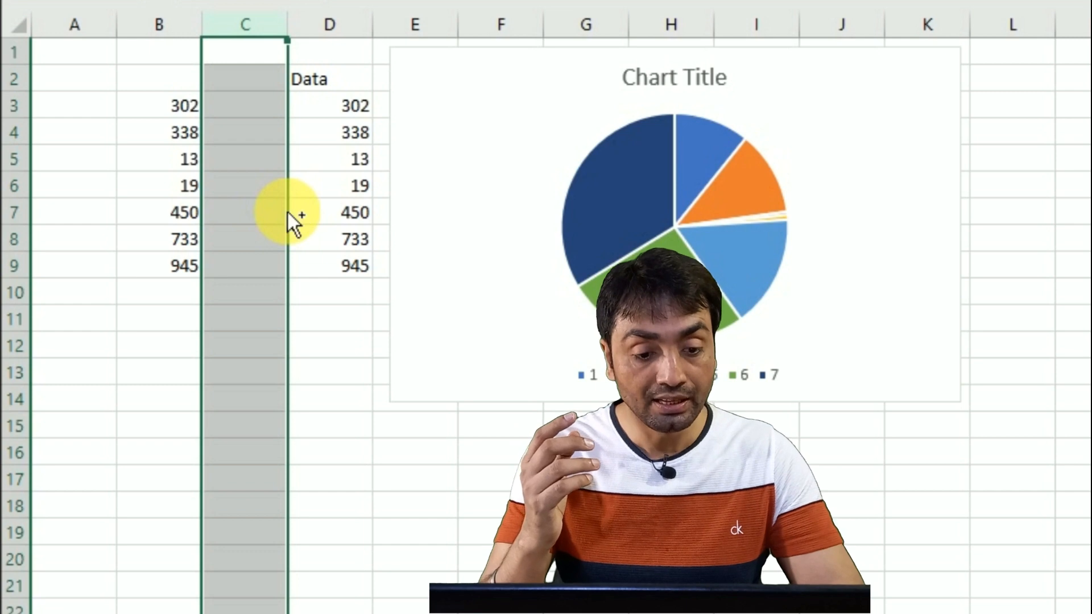
key(ctrl+z)
click(249, 189)
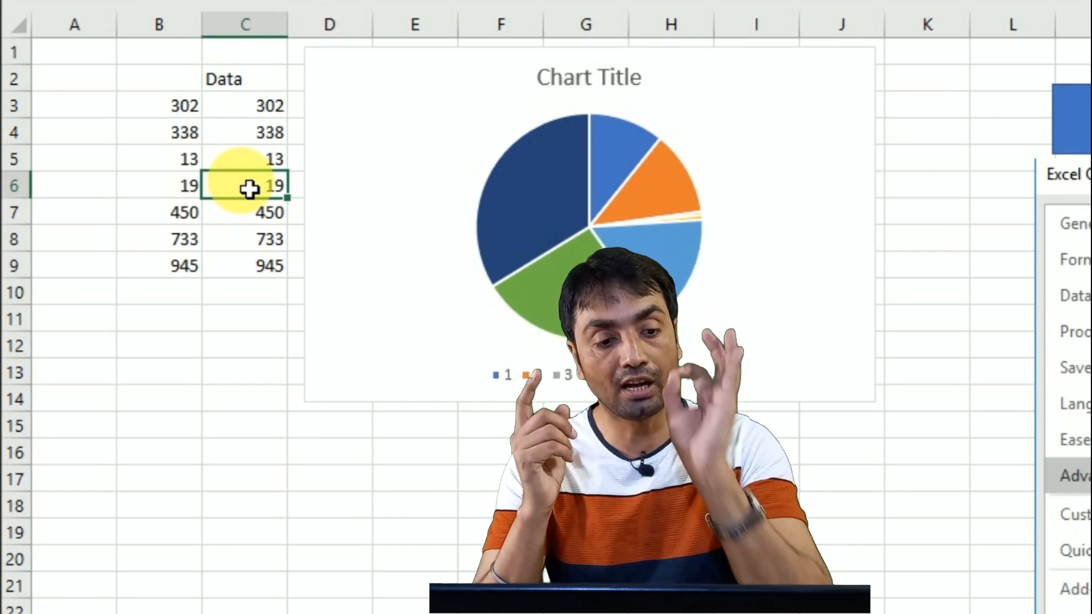
click(244, 26)
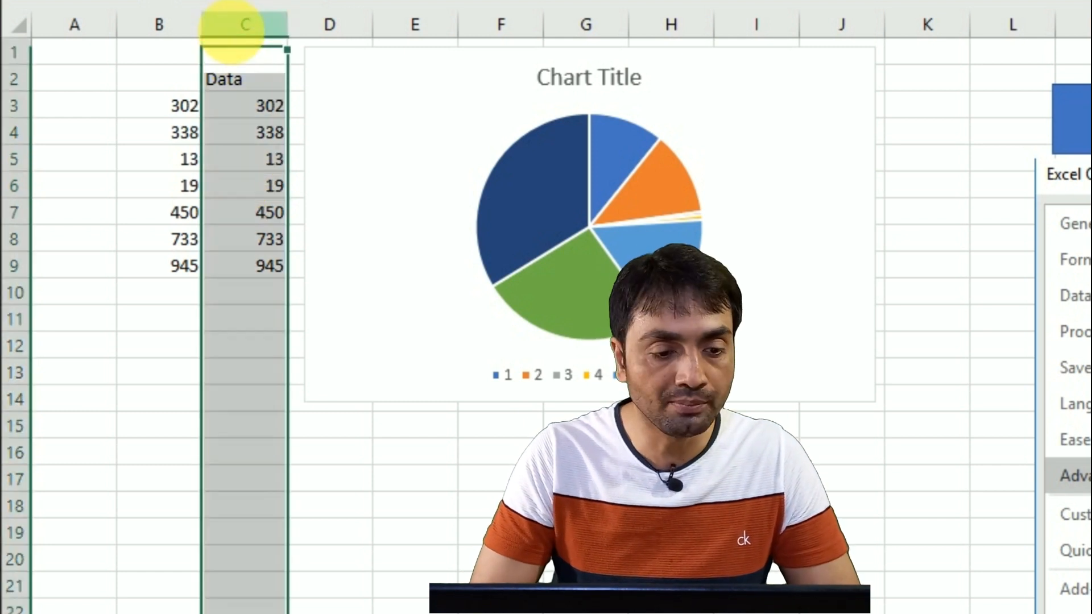
click(14, 162)
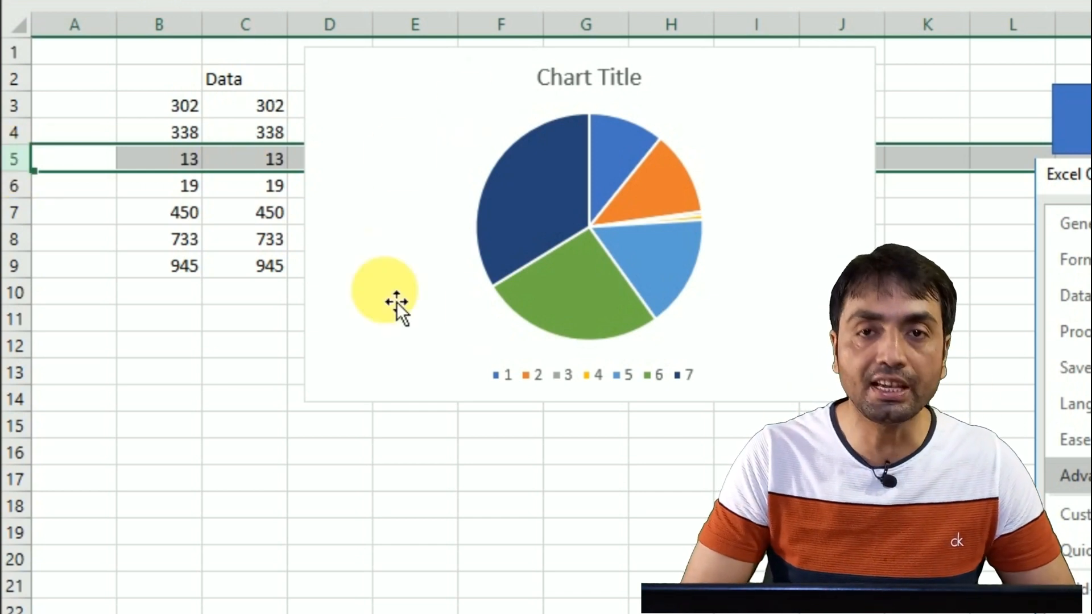
Draw an oval shape below the data, spanning about rows 11 to 17 across columns B to D.
mouse_move(530, 257)
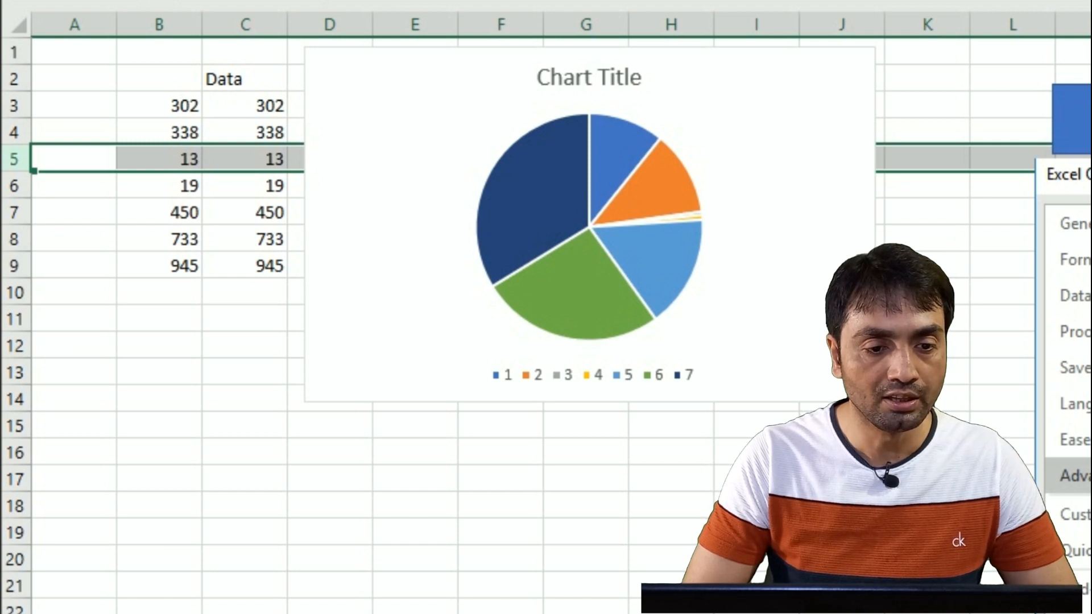
click(312, 1)
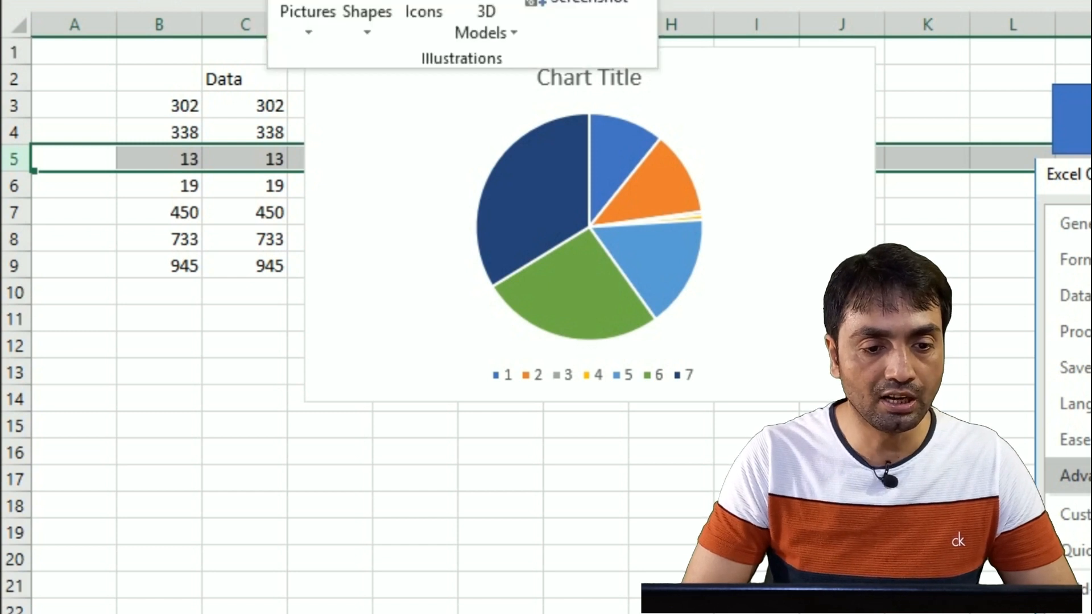
click(376, 35)
click(461, 88)
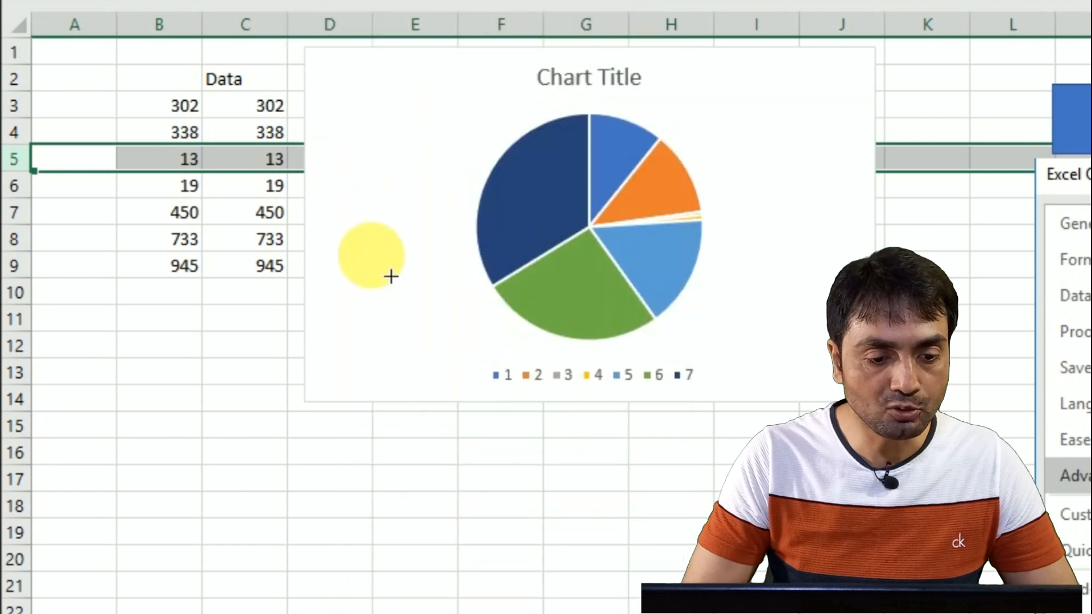
drag(156, 328, 176, 360)
drag(266, 481, 342, 482)
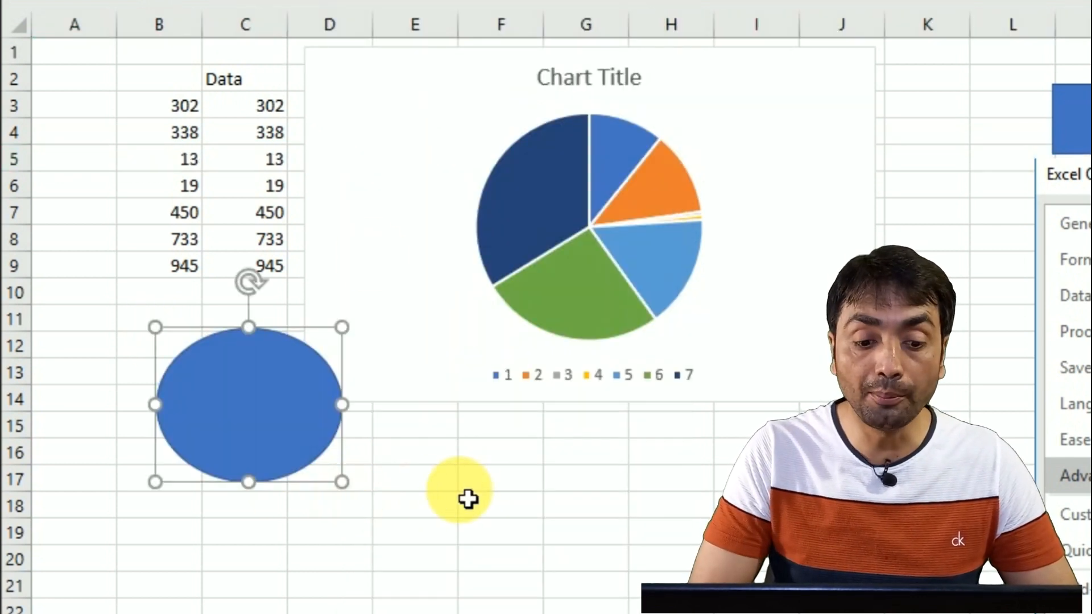
click(496, 481)
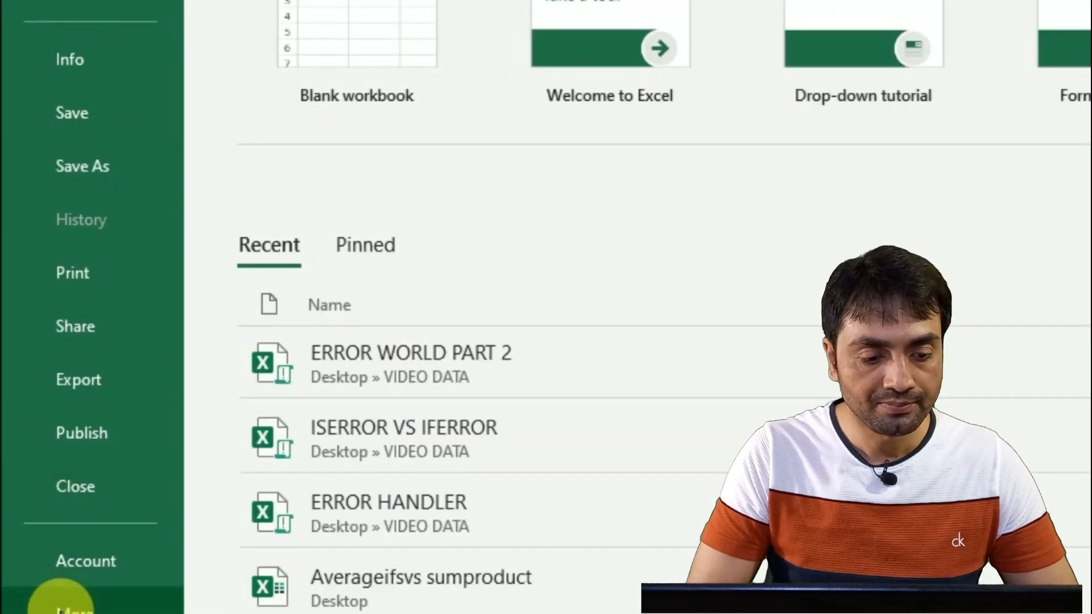
Set the workbook's advanced display option for objects to Nothing (hide objects) and apply it.
click(67, 604)
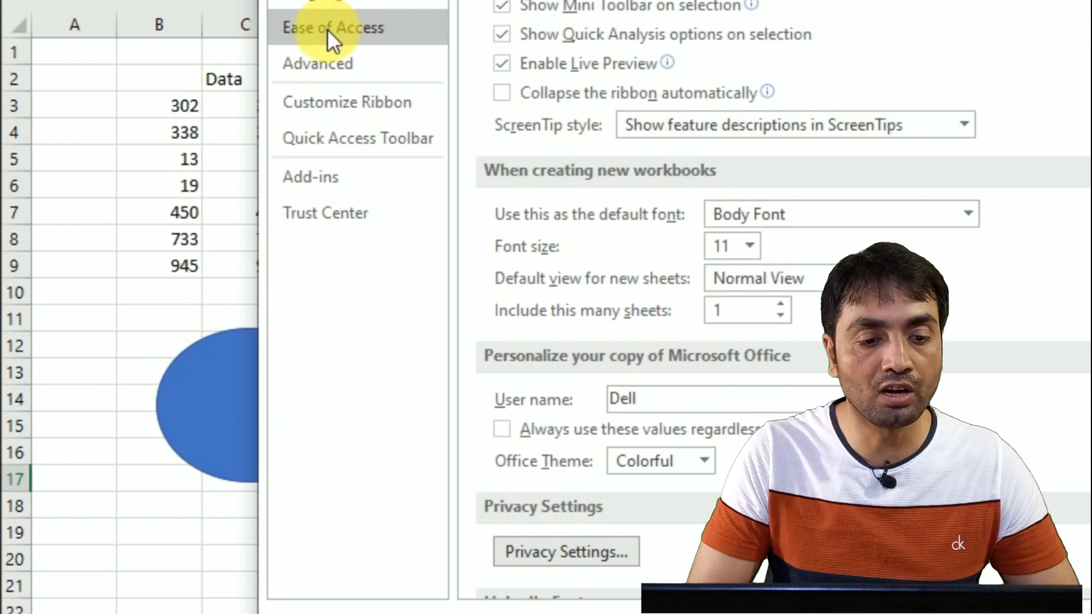
click(321, 67)
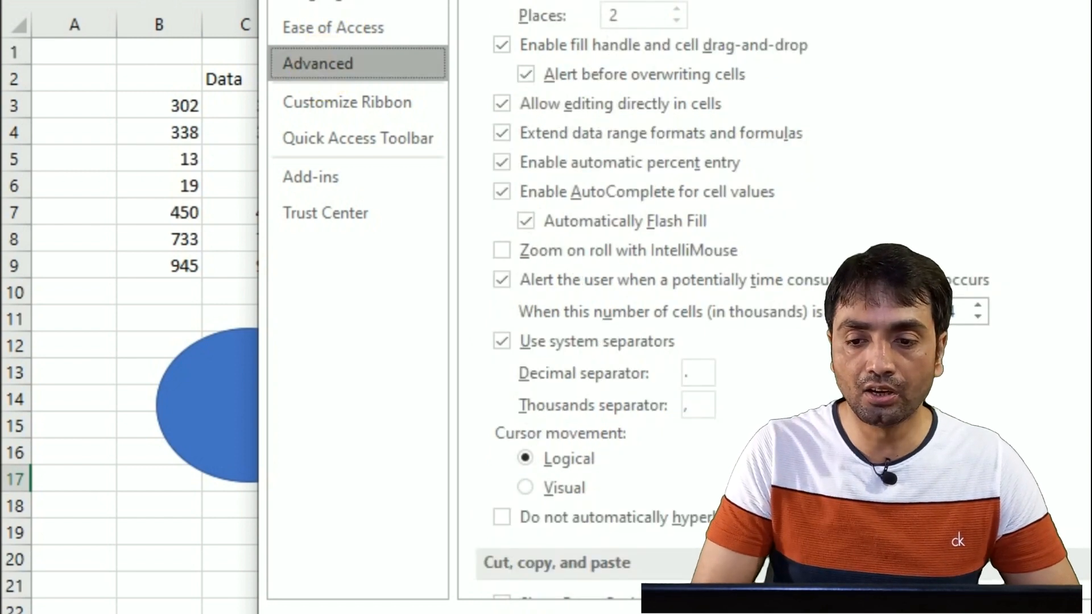
scroll(733, 300, down, 15)
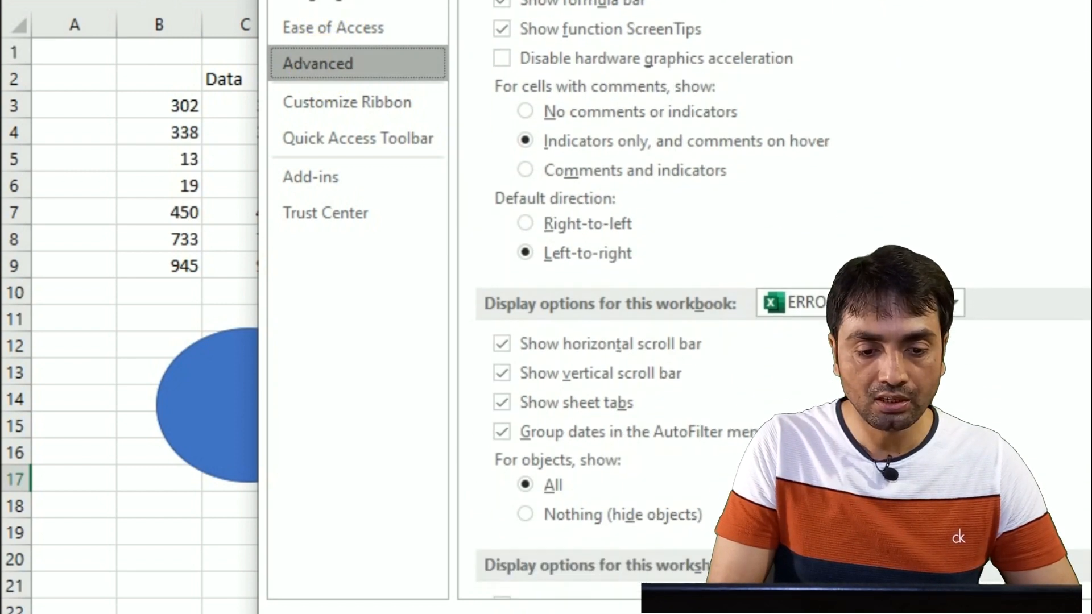
scroll(653, 155, down, 5)
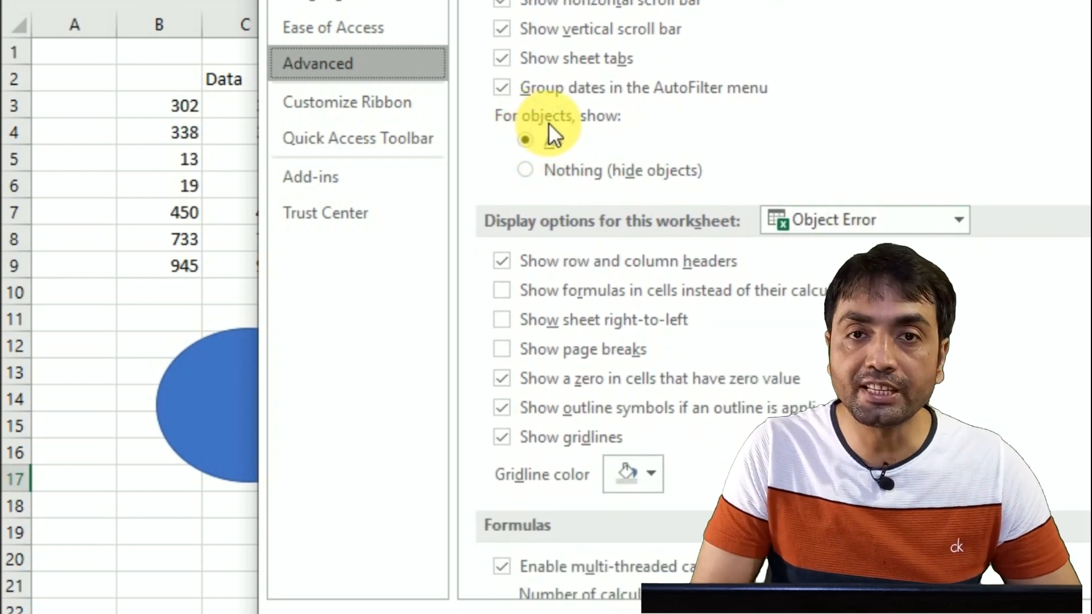
click(525, 171)
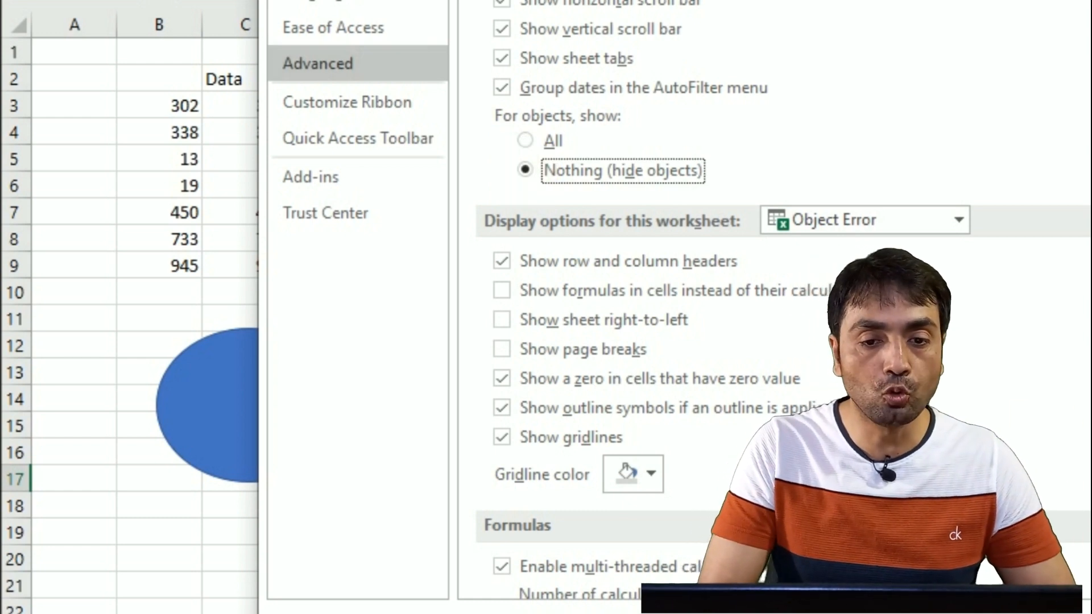
drag(569, 1, 876, 2)
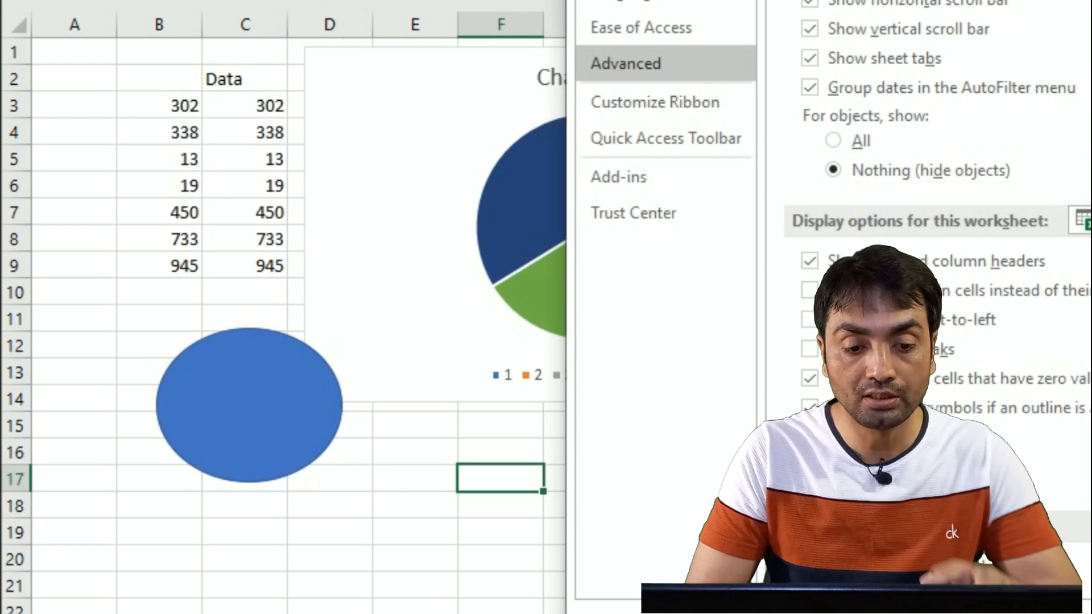
key(Return)
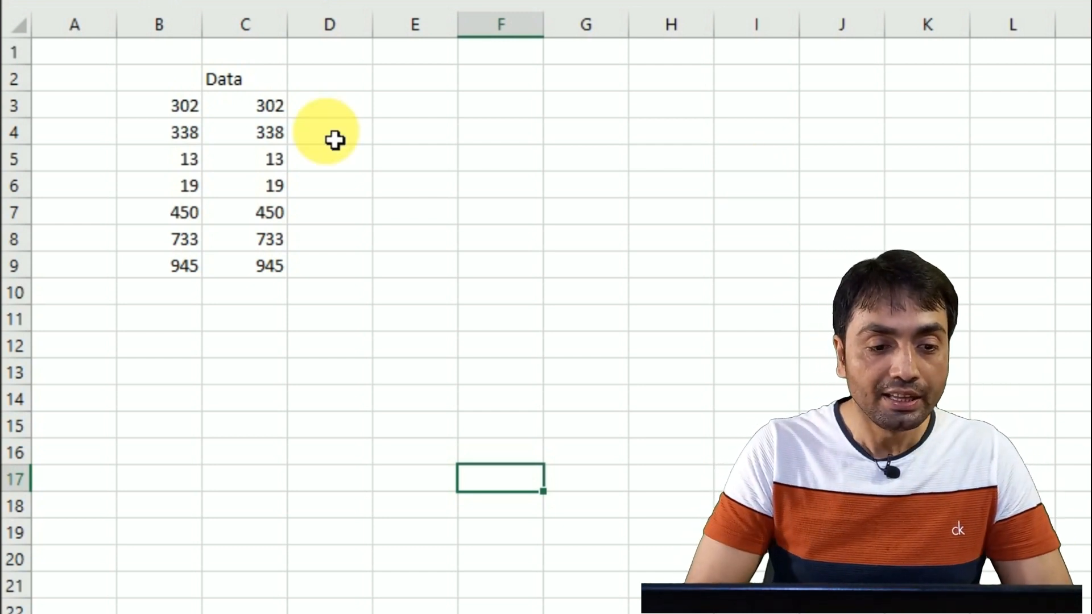
Try to insert a column before the Data column C while the objects are hidden.
click(258, 26)
right_click(249, 29)
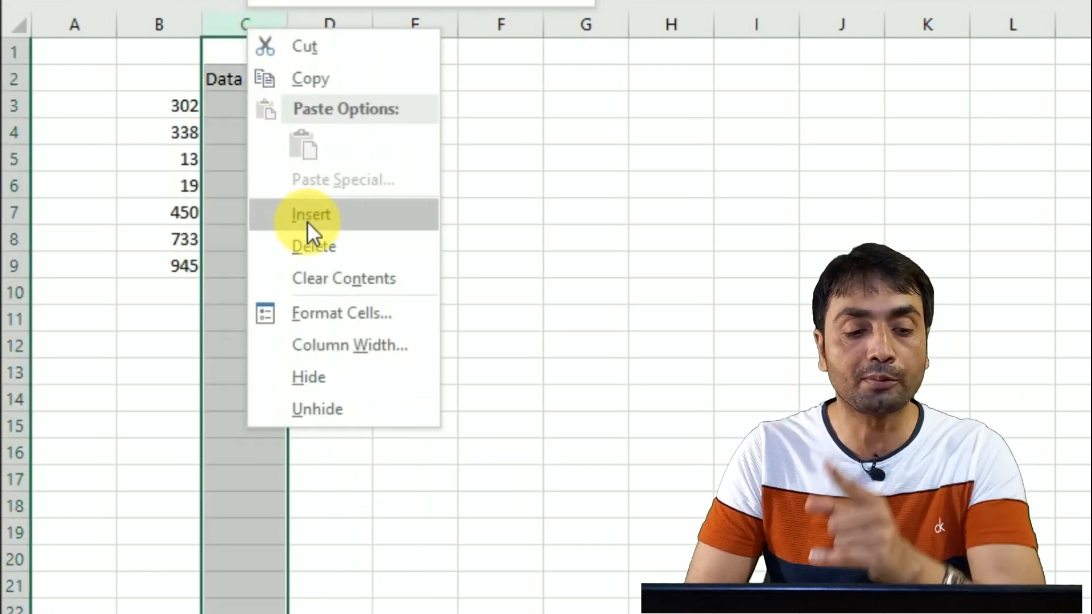
click(307, 221)
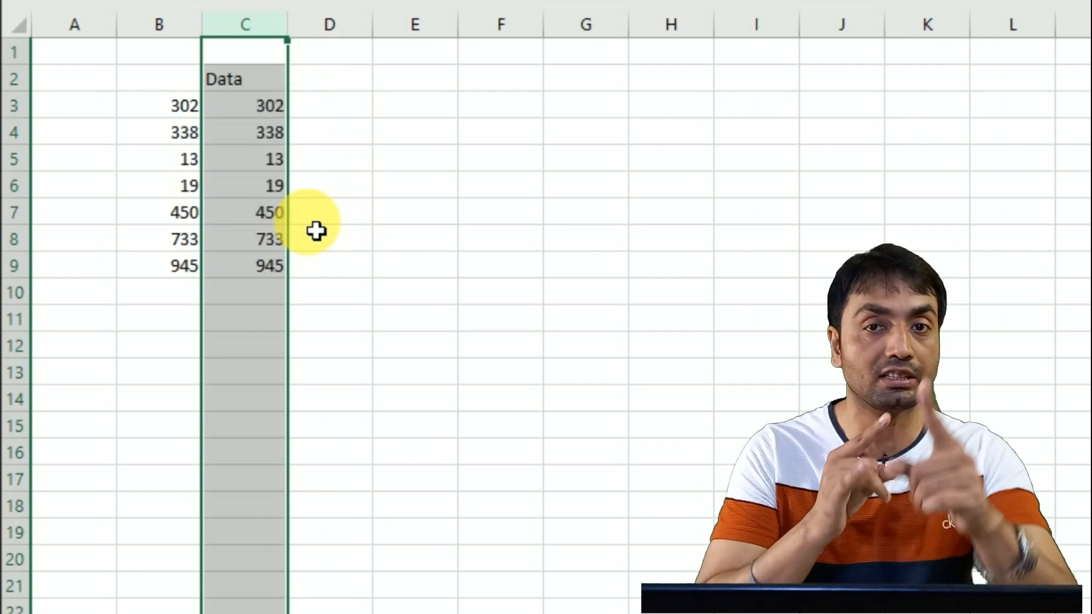
Enter the note "Check All Option in File->Option_>Advanced->Nothing Hide Object" in cell E4.
click(368, 128)
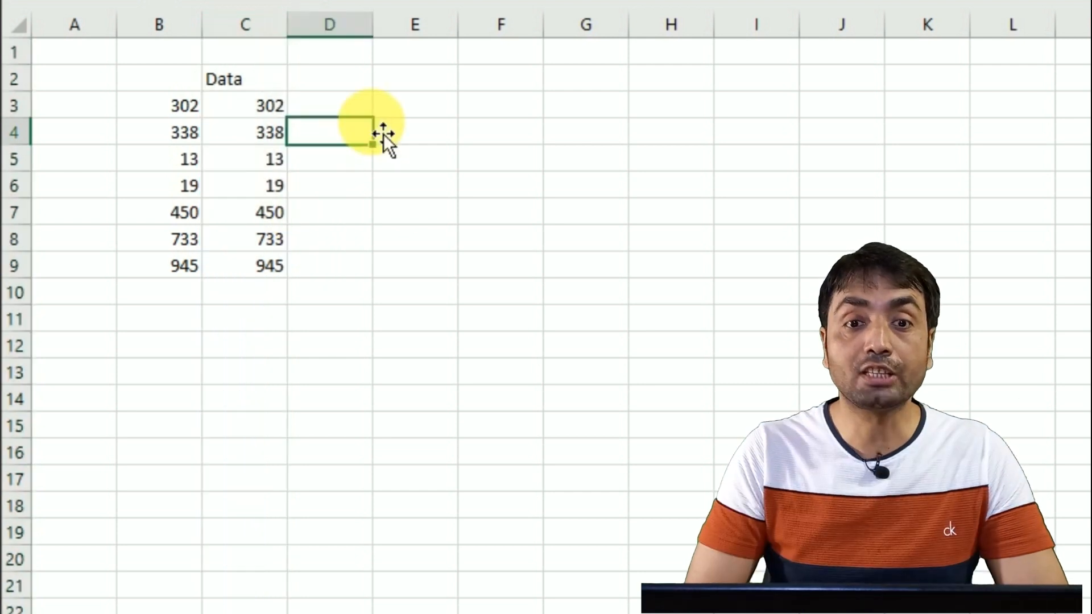
click(442, 121)
text(Check All Option in File->Option_>Advanced->Nothing Hide Object)
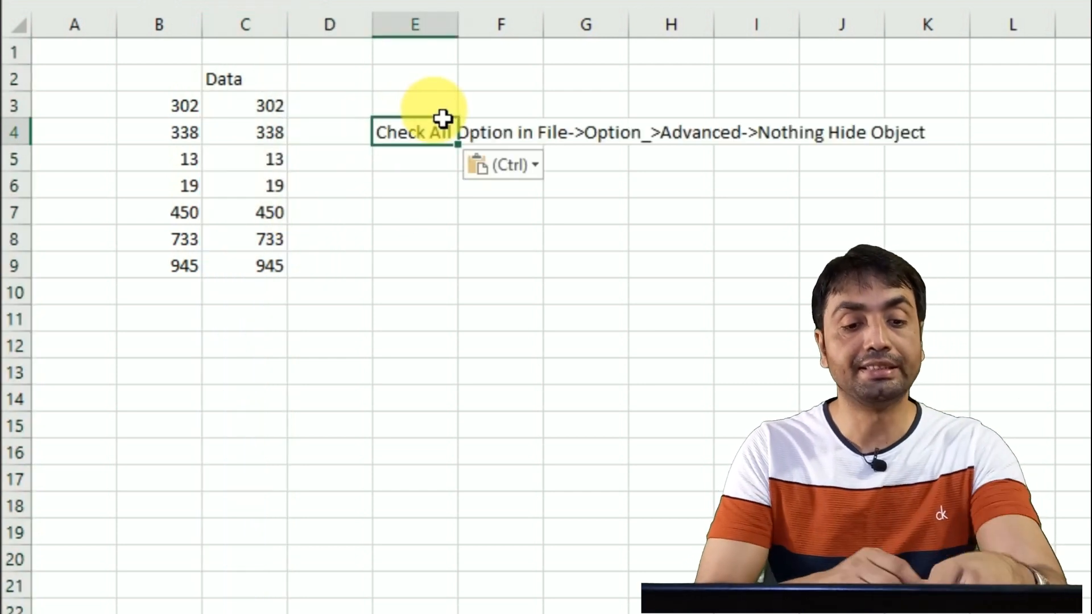
click(436, 322)
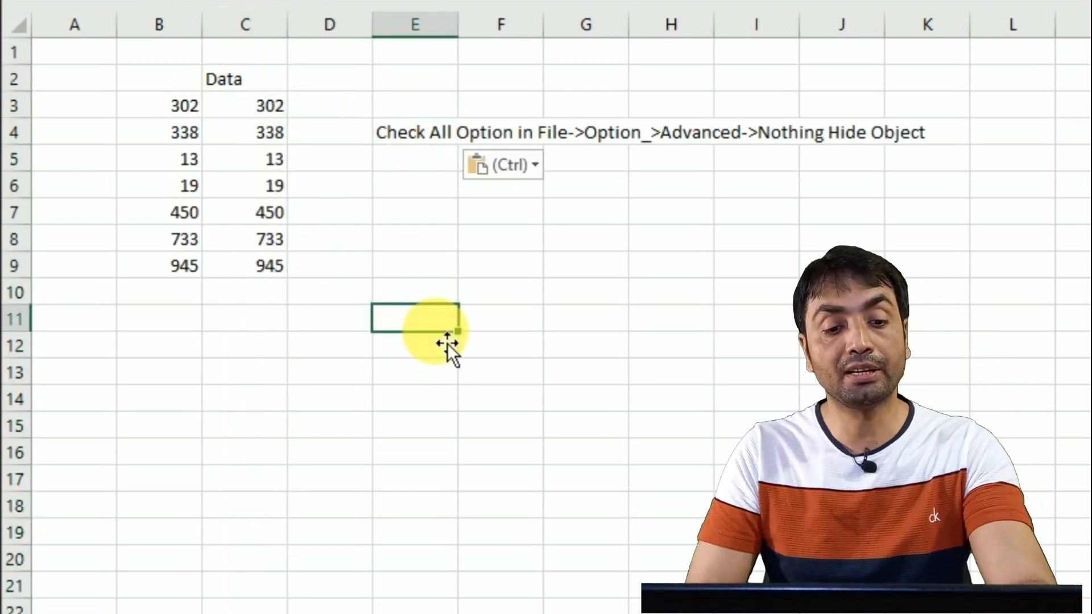